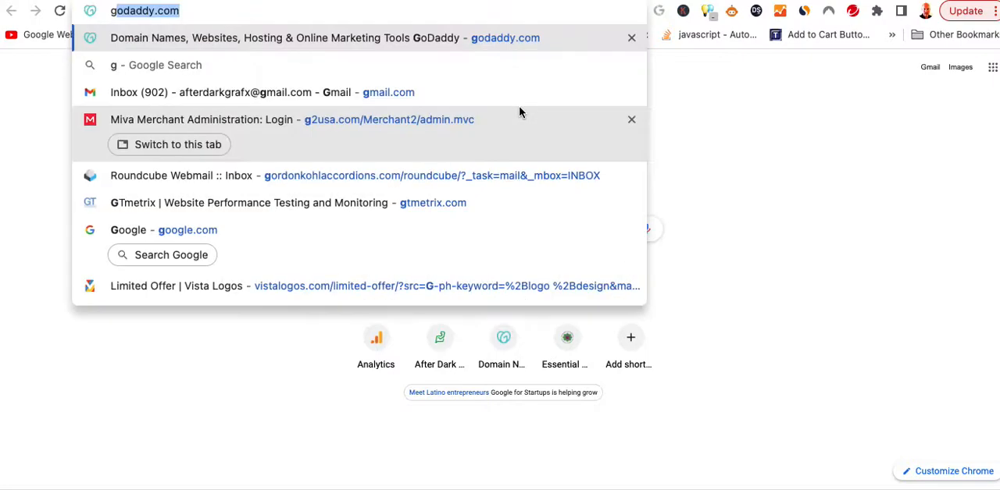
# Open the g2usa.com website.
pyautogui.press('Return')
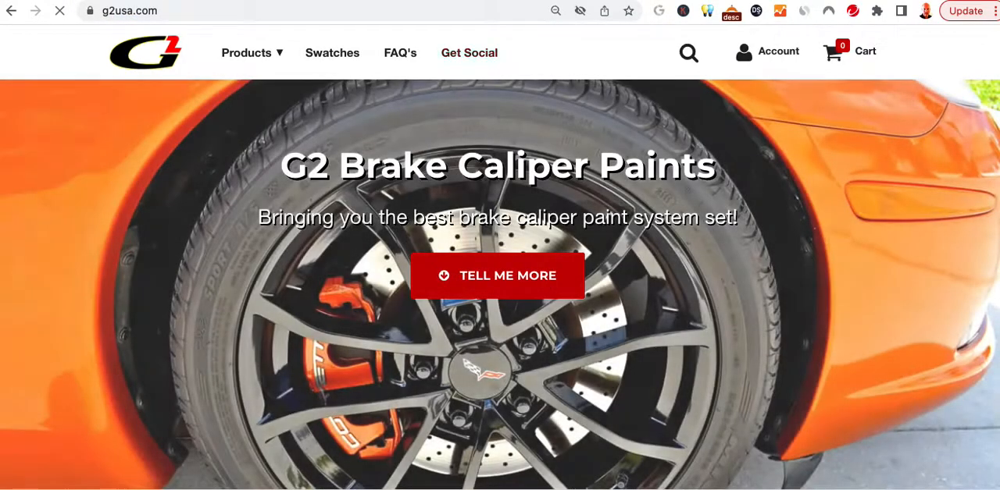
pyautogui.moveTo(251, 53)
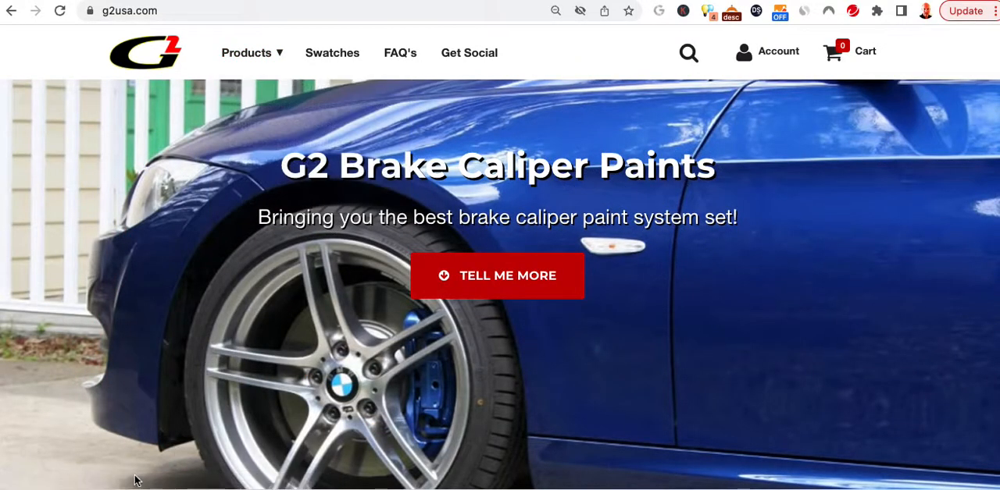
pyautogui.moveTo(255, 86)
# Open google.com in a new tab and search for indexed pages with "site:g2usa.com".
pyautogui.press('super+t')
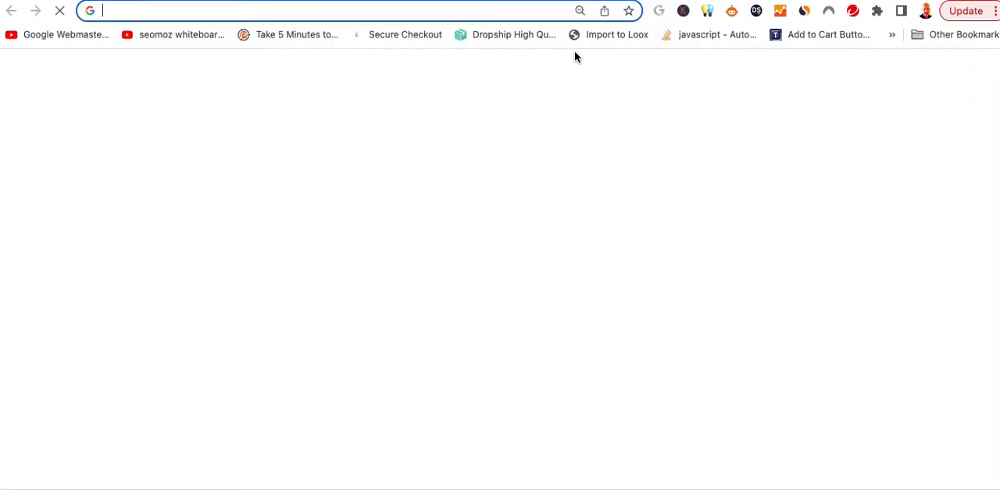
pyautogui.write('google.com')
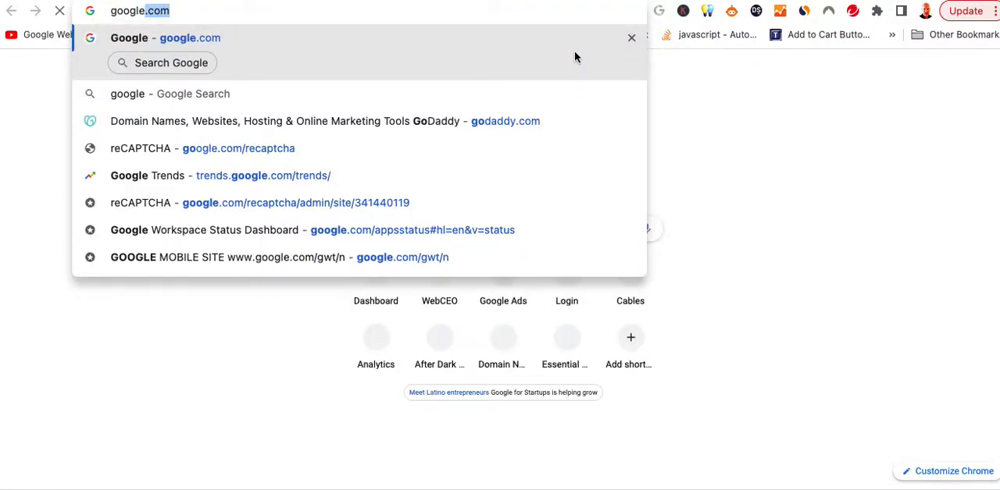
pyautogui.press('Return')
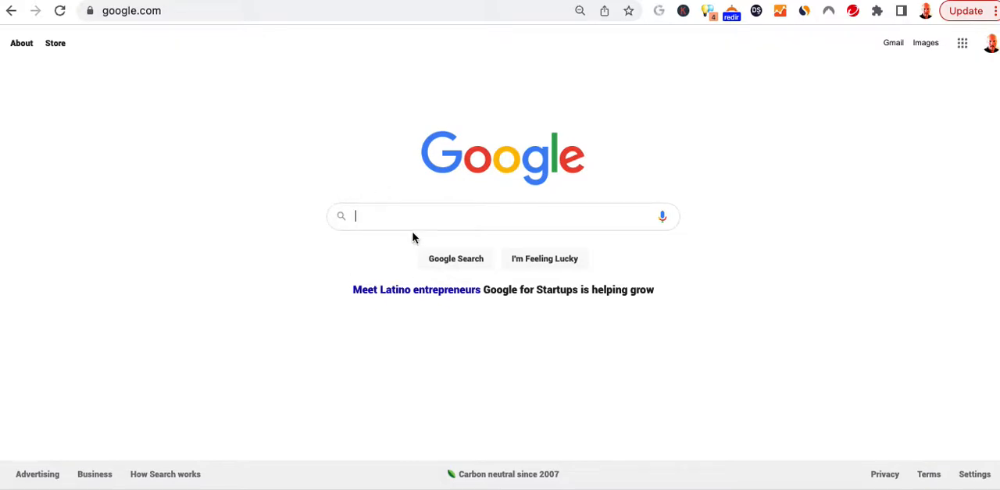
pyautogui.write('site:')
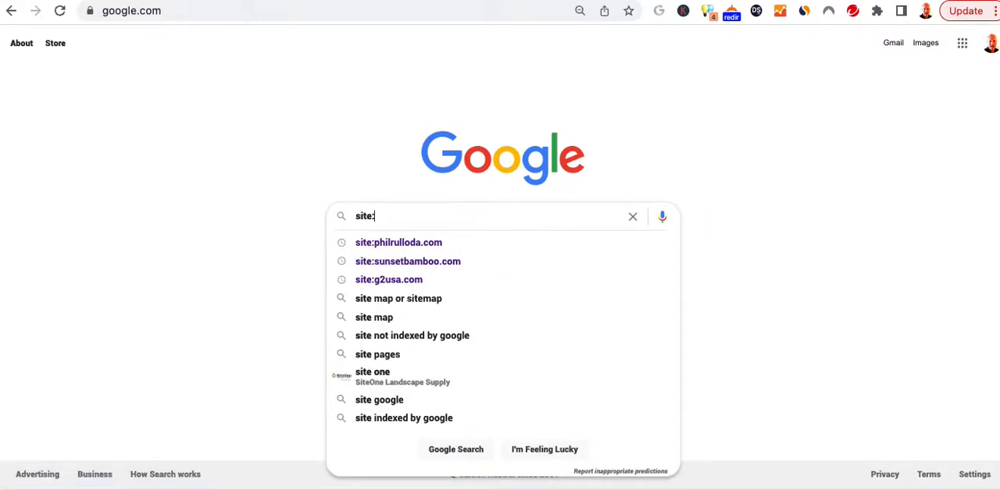
pyautogui.write('g2usa.com')
pyautogui.press('Return')
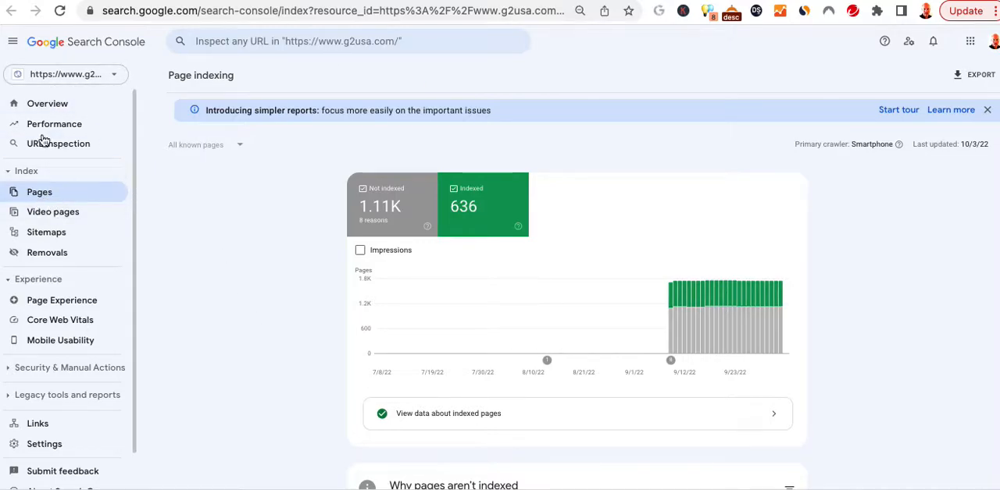
# Review the page indexing report for the g2usa.com property in Google Search Console.
pyautogui.click(34, 199)
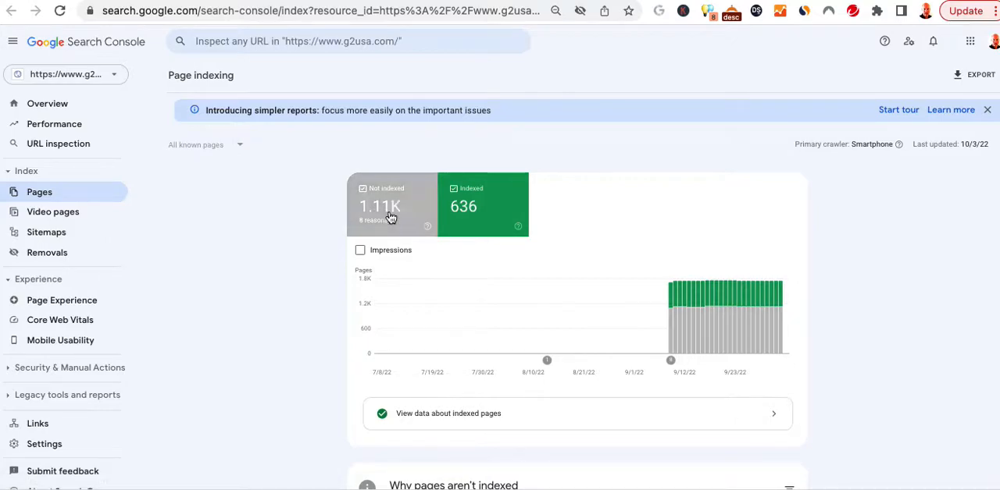
pyautogui.scroll(-3, 390, 352)
pyautogui.scroll(3, 393, 360)
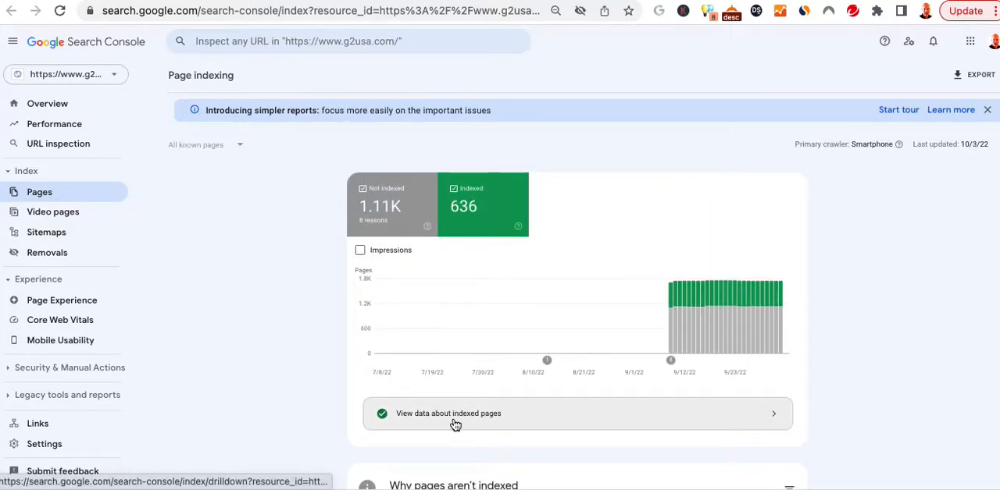
# Open the indexed pages data, look through the example URLs and check the available export formats.
pyautogui.click(727, 418)
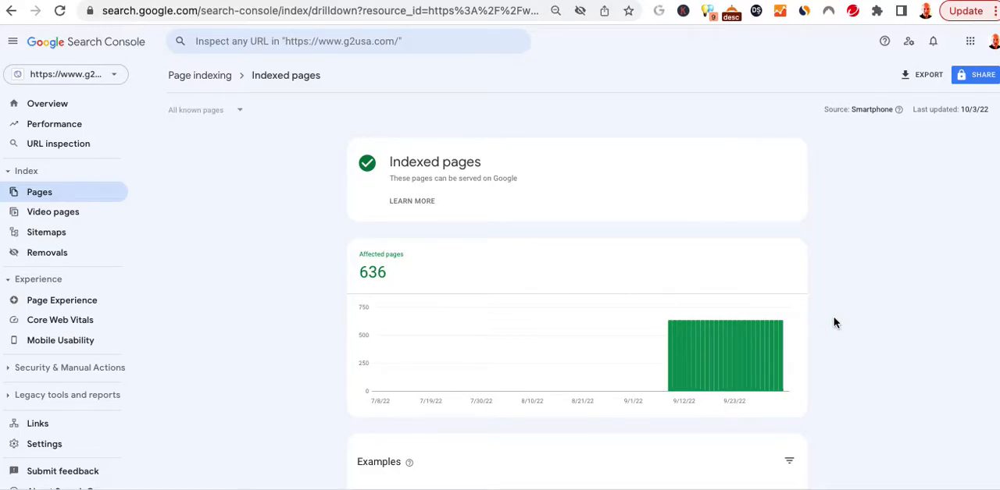
pyautogui.scroll(-5, 810, 345)
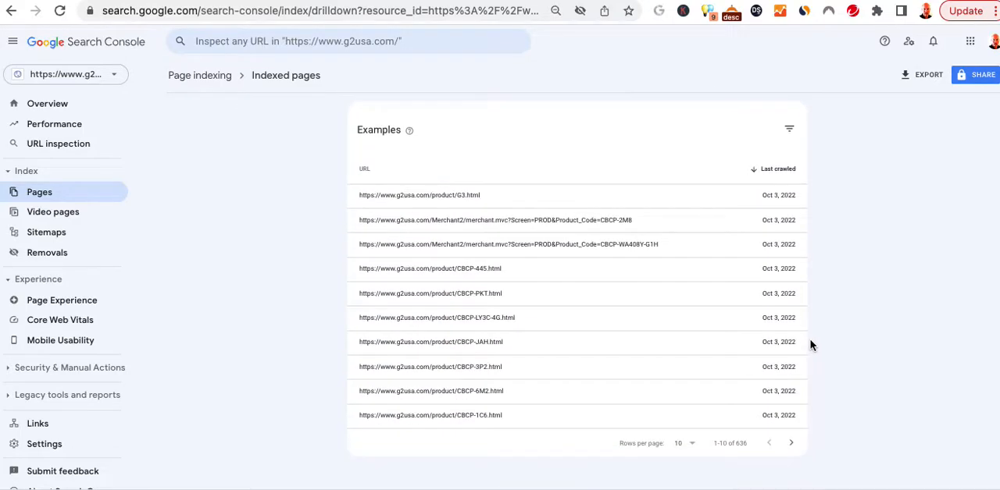
pyautogui.scroll(5, 805, 361)
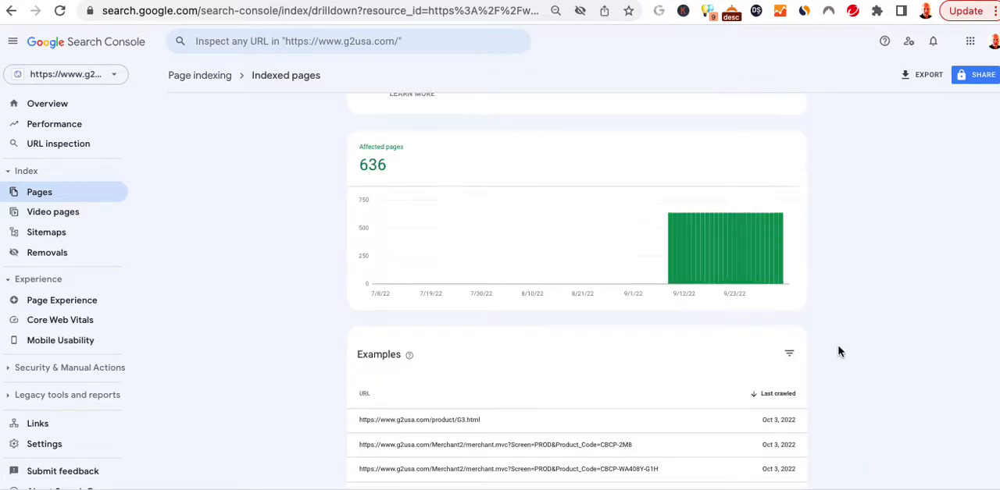
pyautogui.click(909, 81)
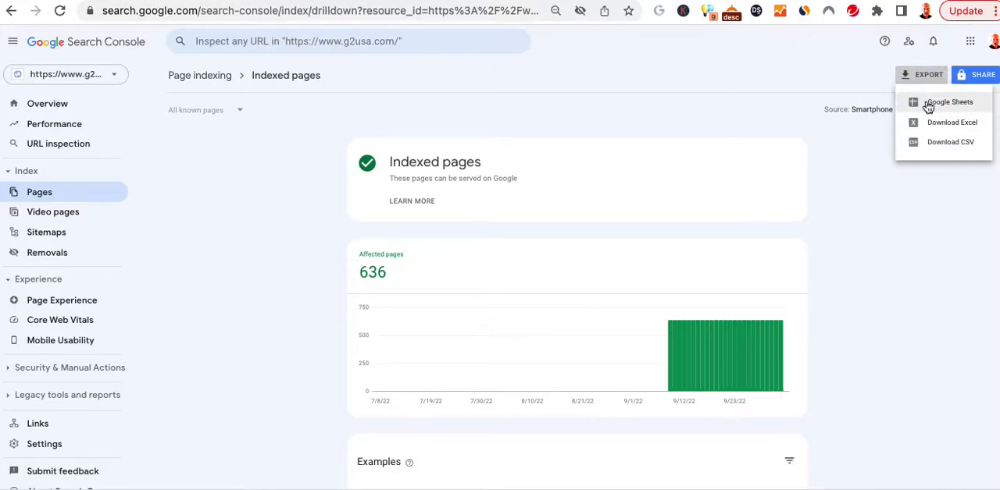
pyautogui.click(922, 204)
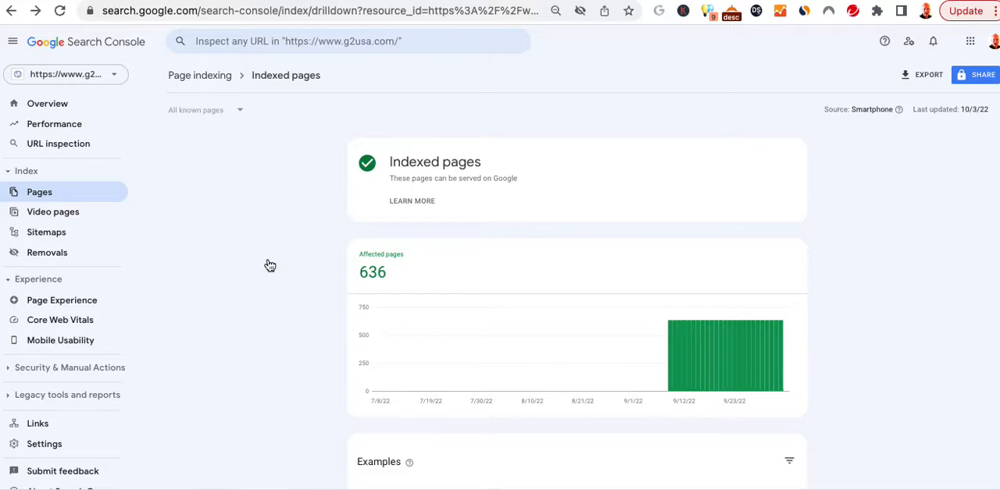
# Switch to the Numbers redirect spreadsheet and open the product link ending in G3.html from its first URL row.
pyautogui.press('super+Tab')
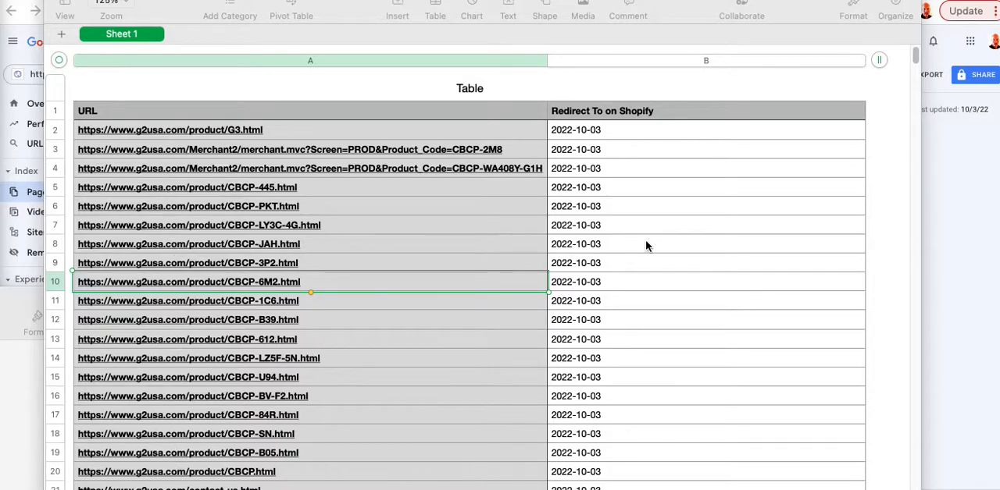
pyautogui.click(446, 132)
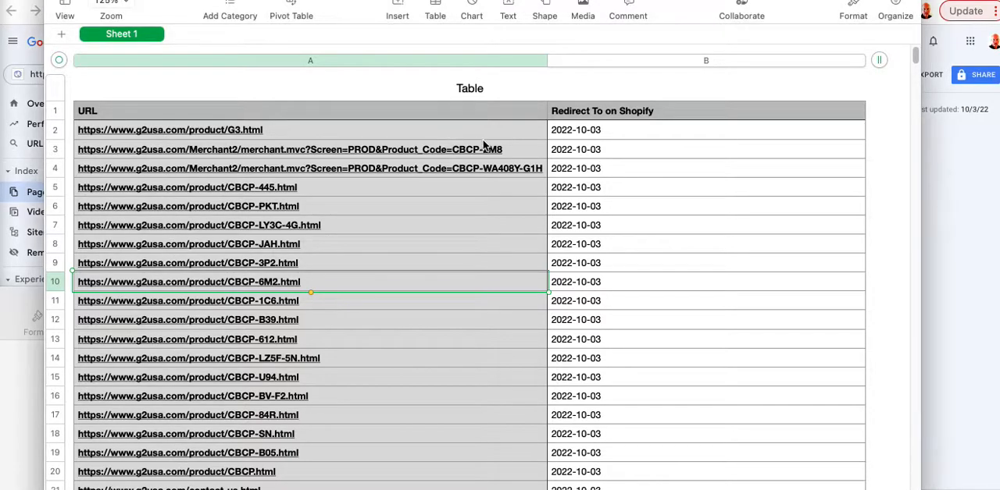
pyautogui.click(574, 132)
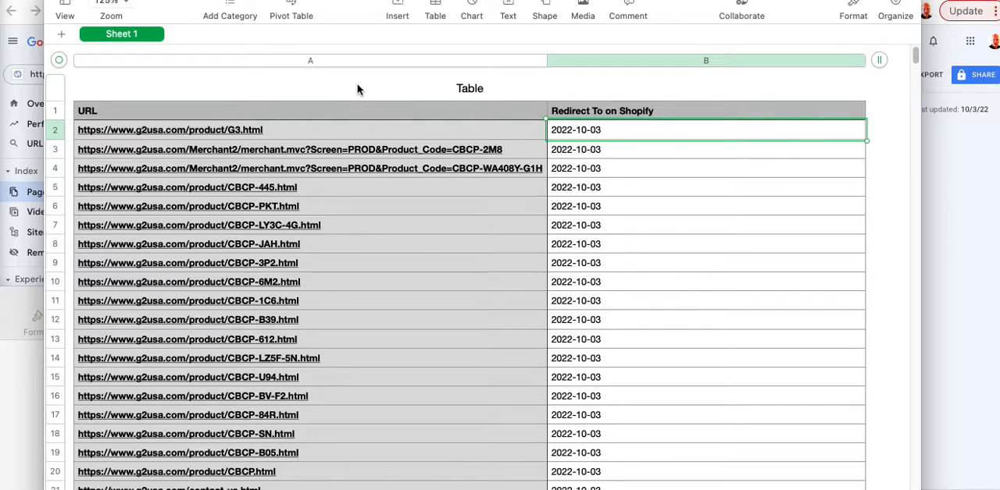
pyautogui.click(216, 132)
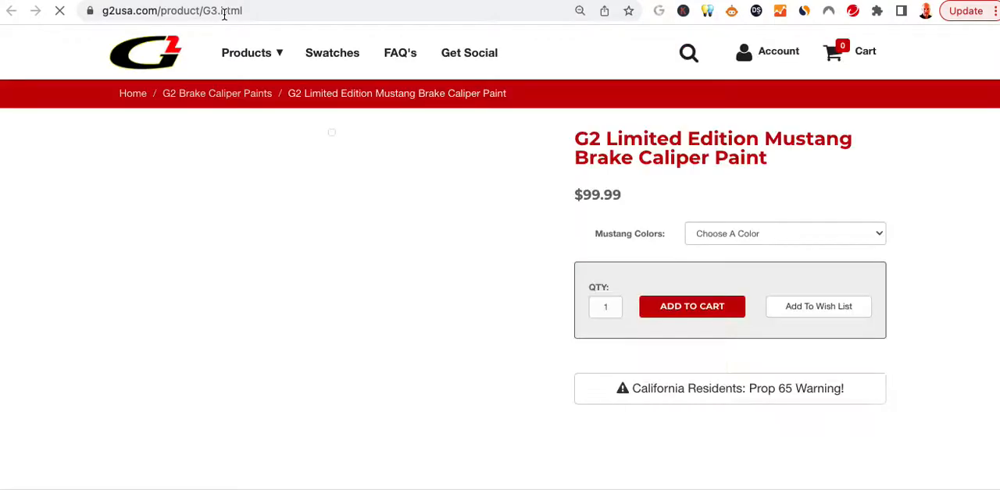
# Check the old product page's address against the spreadsheet and copy its title, G2 Limited Edition Mustang Brake Caliper Paint.
pyautogui.click(273, 11)
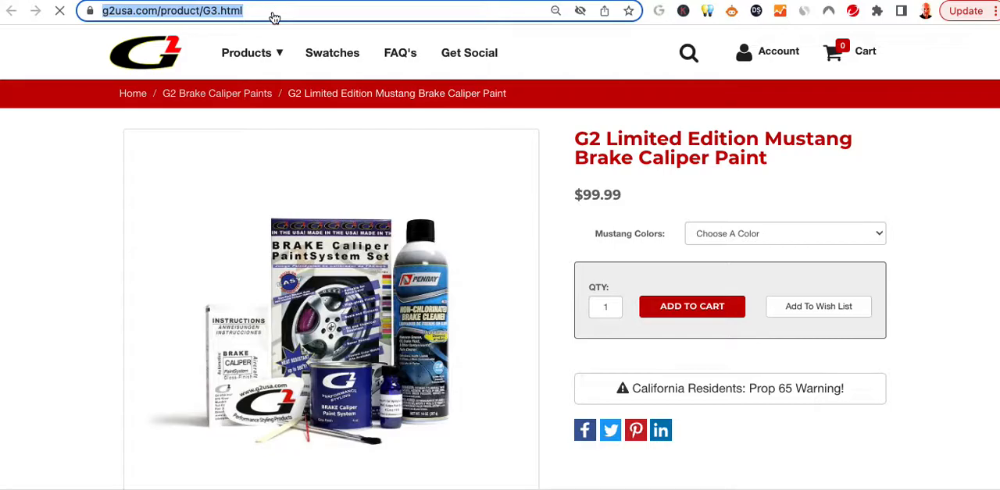
pyautogui.press('super+Tab')
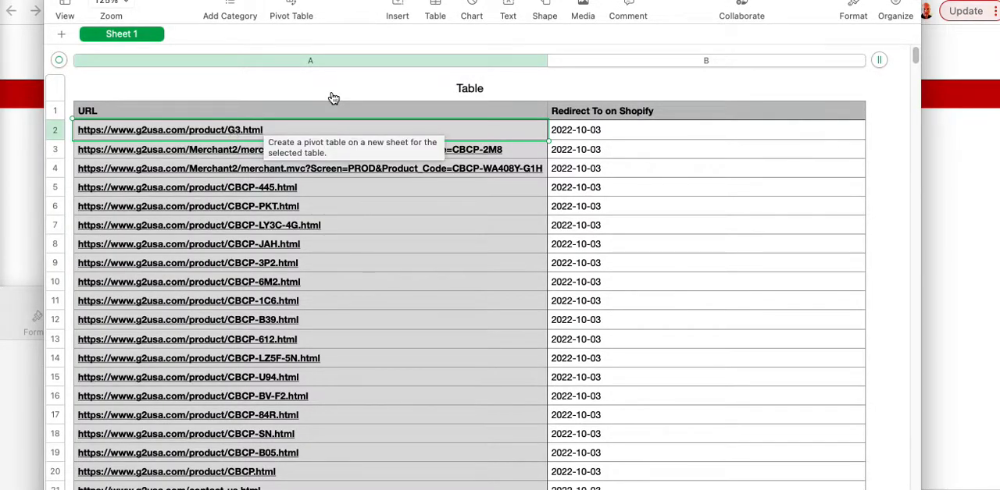
pyautogui.press('super+Tab')
pyautogui.moveTo(777, 161); pyautogui.dragTo(578, 136)
pyautogui.hotkey('ctrl', 'c')
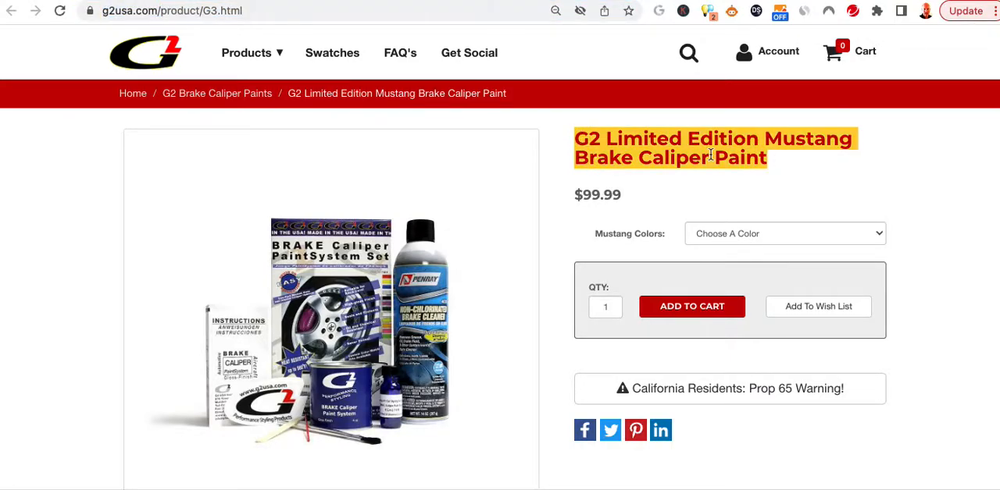
pyautogui.click(802, 183)
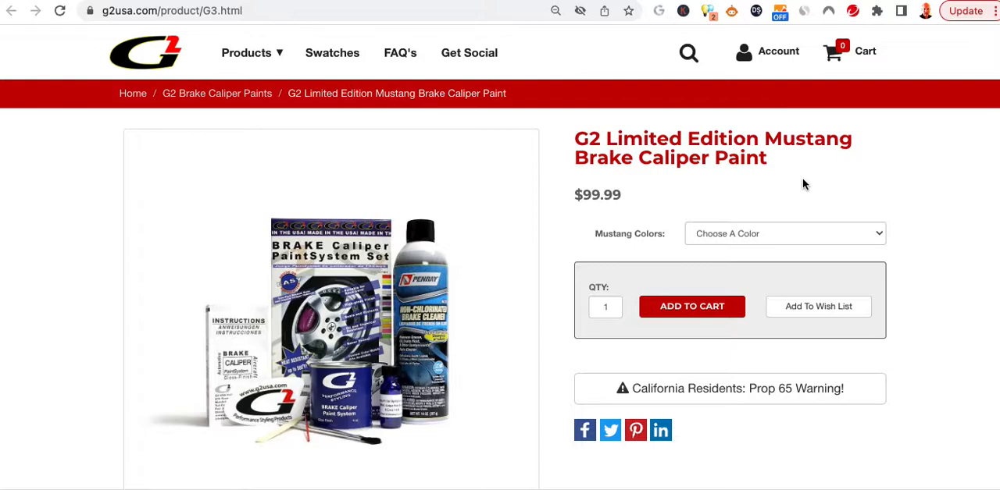
# Search the g2usa.myshopify.com store for "G2 Limited Edition Mustang Brake Caliper Paint" and open the matching product.
pyautogui.hotkey('ctrl', 'Tab')
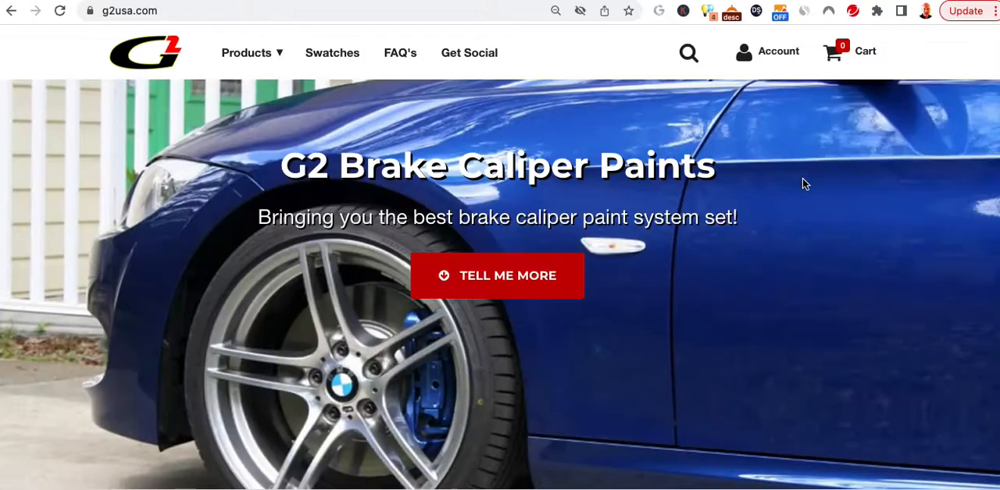
pyautogui.hotkey('ctrl', 'Tab')
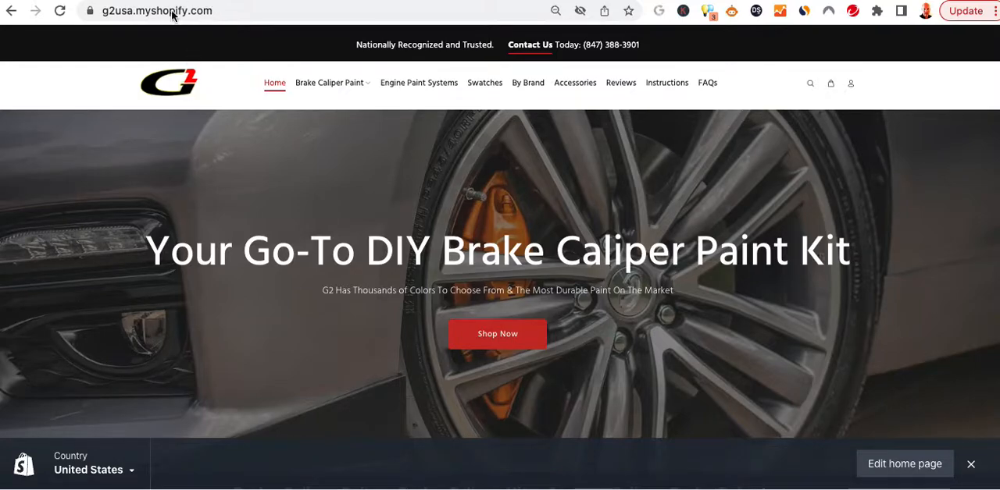
pyautogui.click(810, 84)
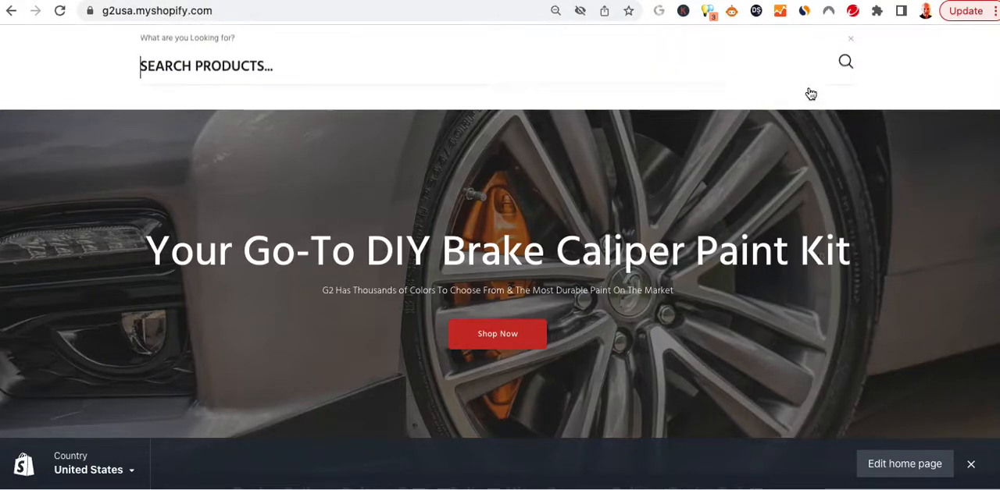
pyautogui.hotkey('ctrl', 'v')
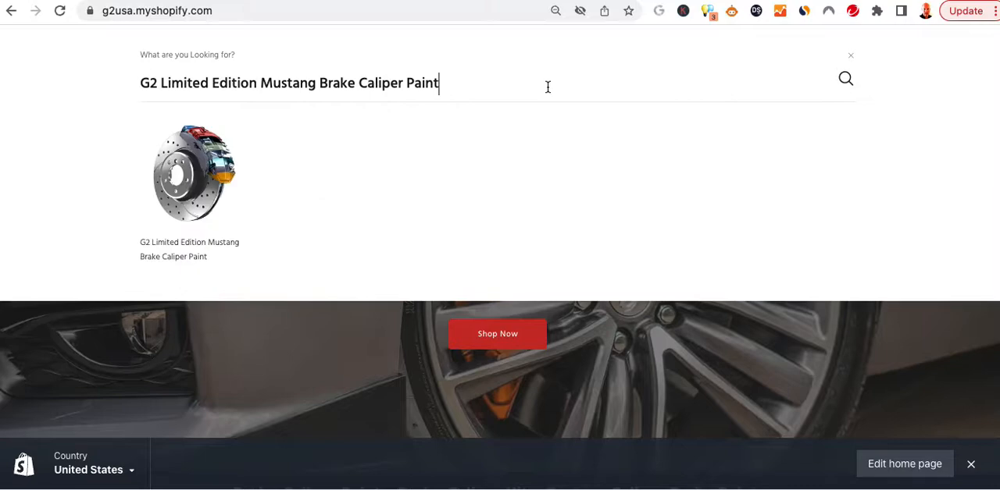
pyautogui.click(192, 195)
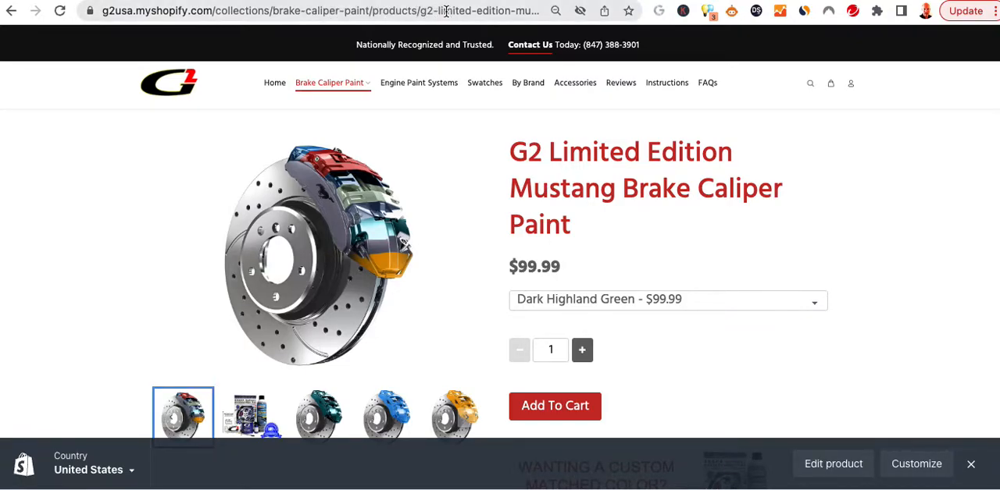
# Copy the Mustang product's URL and open G2 Custom Color Match Brake Caliper Paint from the Brake Caliper Paints collection.
pyautogui.click(418, 10)
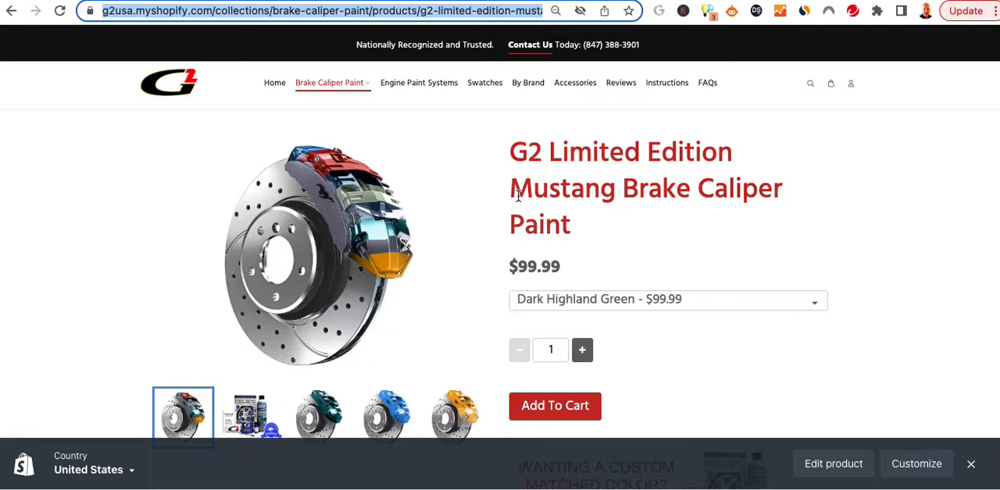
pyautogui.click(334, 92)
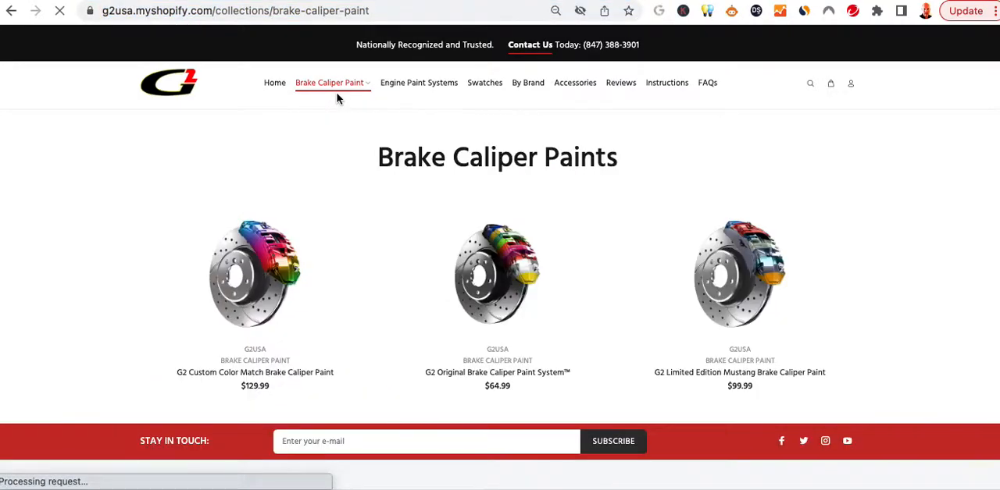
pyautogui.click(277, 267)
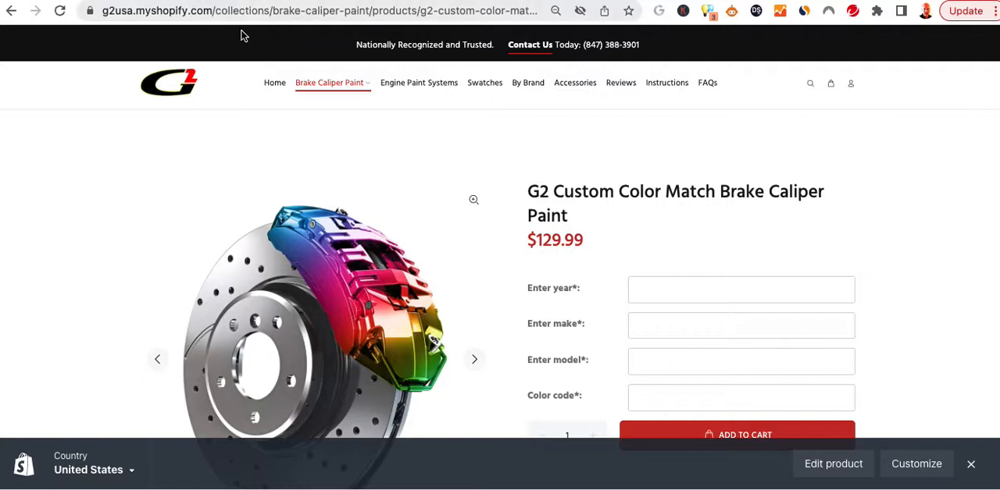
# Return to the G2 Limited Edition Mustang Brake Caliper Paint page by loading its copied URL.
pyautogui.click(195, 11)
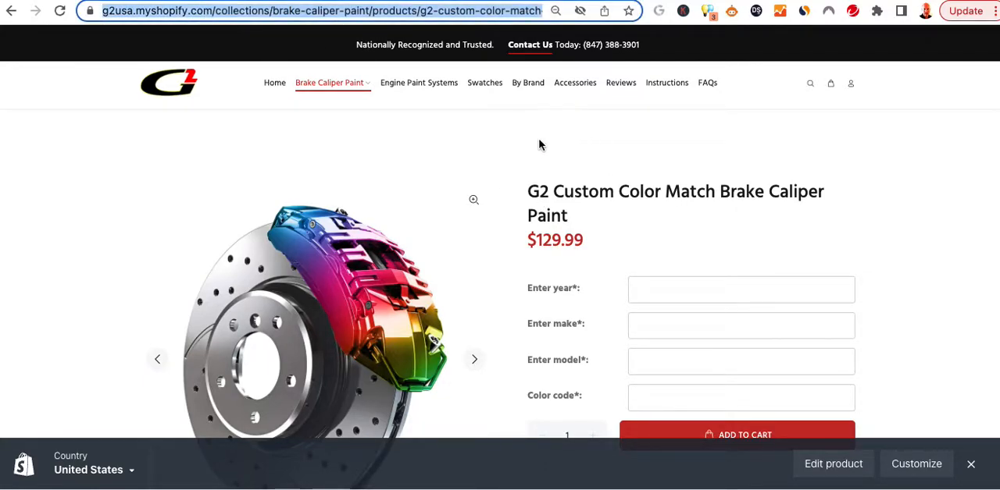
pyautogui.press('super+v')
pyautogui.press('Return')
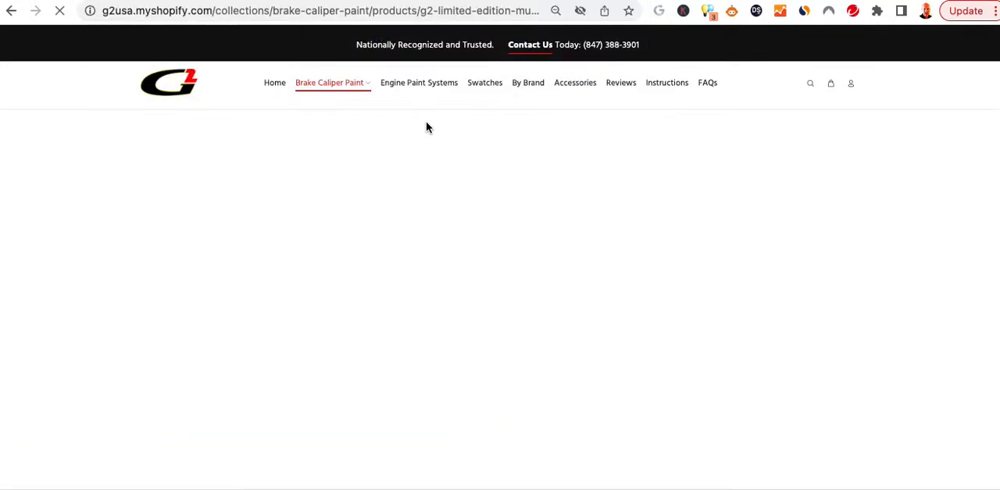
# Copy the G2 Limited Edition Mustang Brake Caliper Paint URL up to "brake-caliper-paint", leaving out the query string.
pyautogui.click(488, 12)
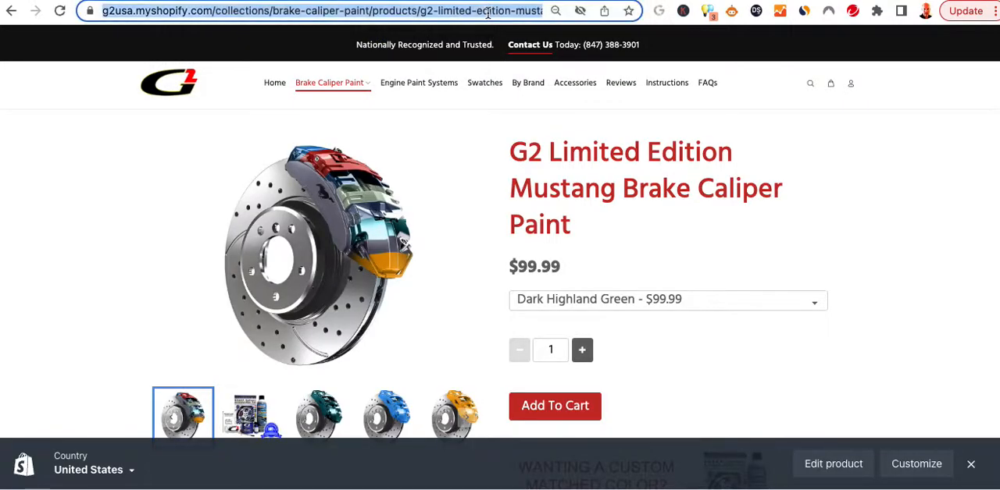
pyautogui.press('End')
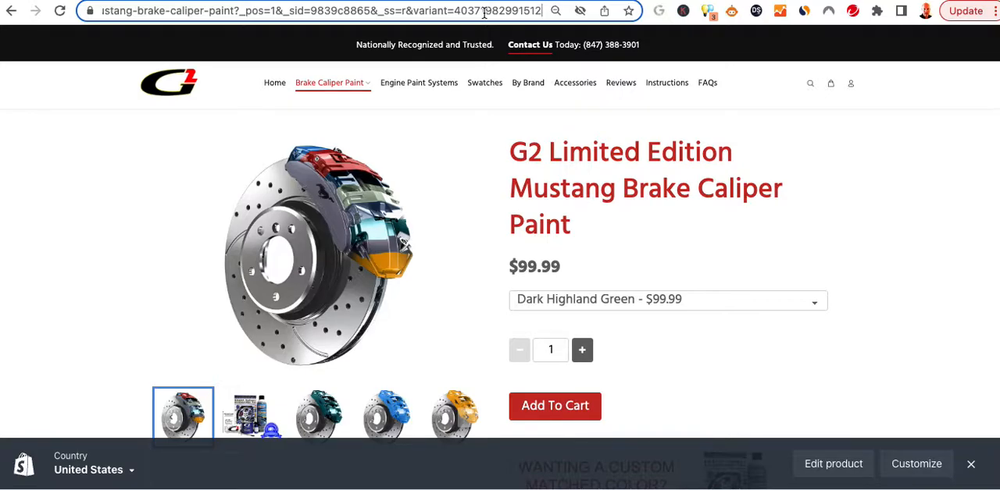
pyautogui.moveTo(234, 13); pyautogui.dragTo(15, 13)
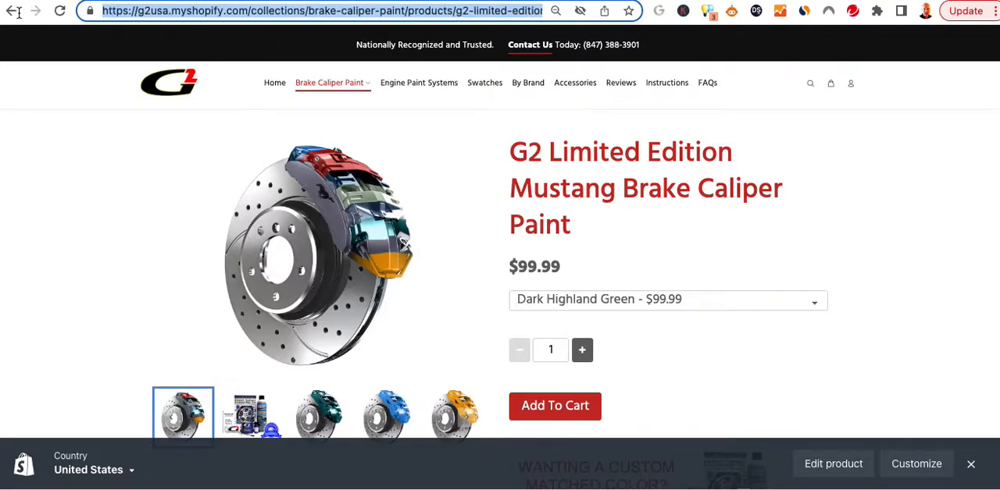
pyautogui.click(506, 11)
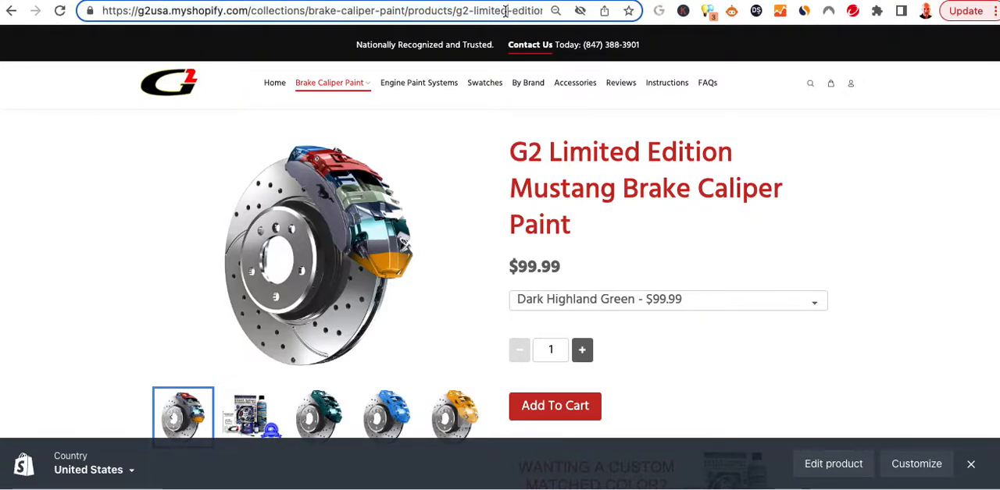
pyautogui.click(504, 17)
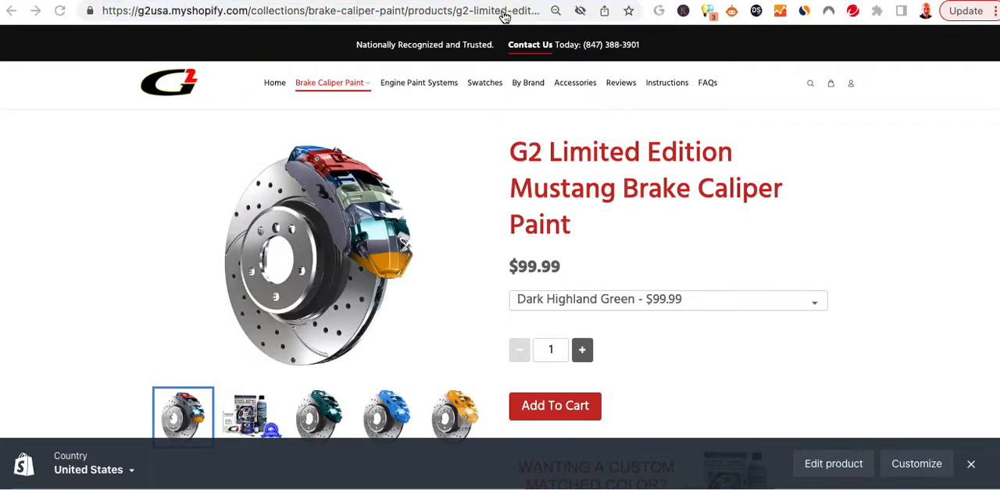
# Switch to the spreadsheet, paste the copied URL as the Shopify redirect for product/G3.html, and widen the URL column slightly.
pyautogui.click(562, 131)
pyautogui.press('super+v')
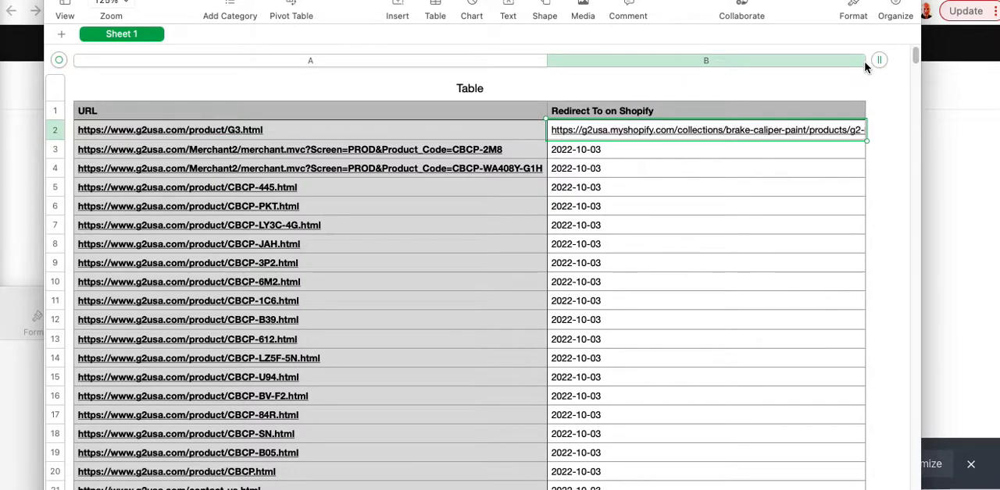
pyautogui.moveTo(547, 61)
pyautogui.mouseDown()
pyautogui.moveTo(576, 61)
pyautogui.moveTo(553, 66)
pyautogui.mouseUp()
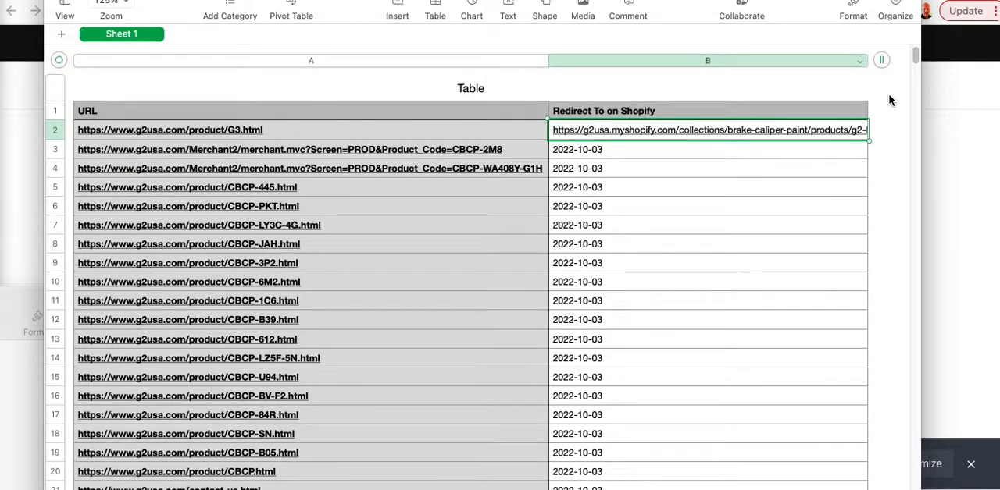
pyautogui.click(908, 113)
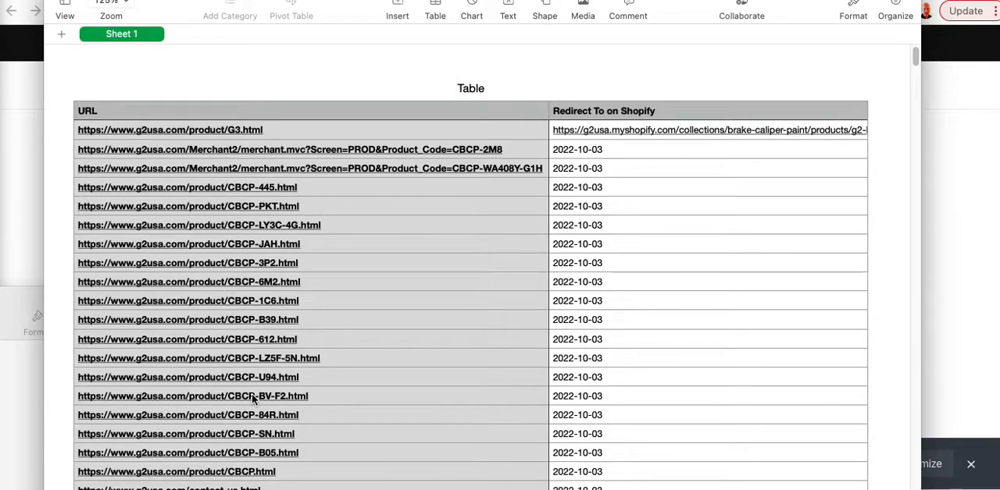
# Open the old contact-us.html page from its link in the spreadsheet's URL column and select its address.
pyautogui.scroll(-2, 252, 398)
pyautogui.scroll(-4, 252, 398)
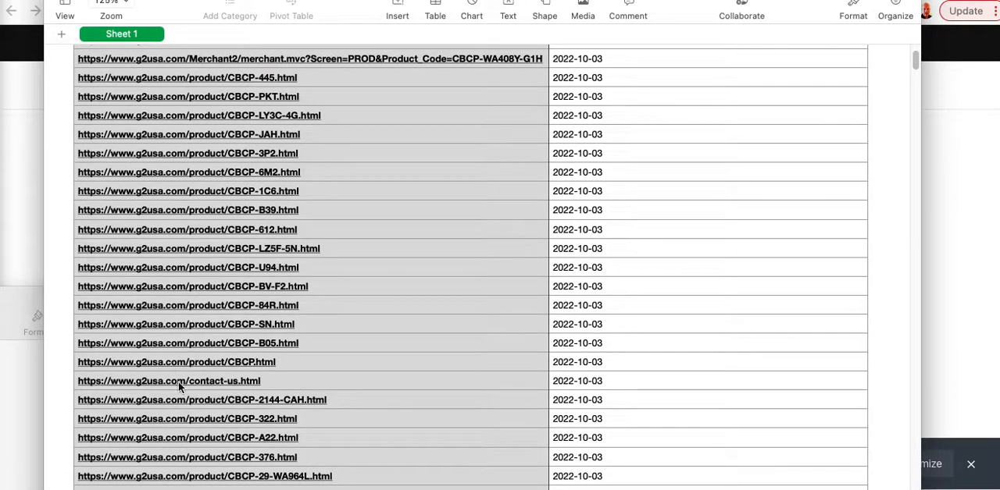
pyautogui.click(178, 383)
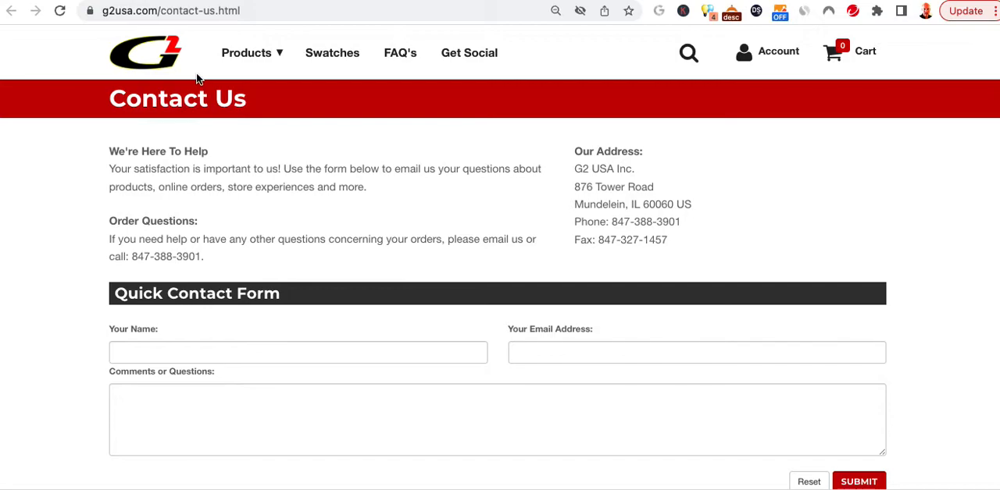
pyautogui.press('super+l')
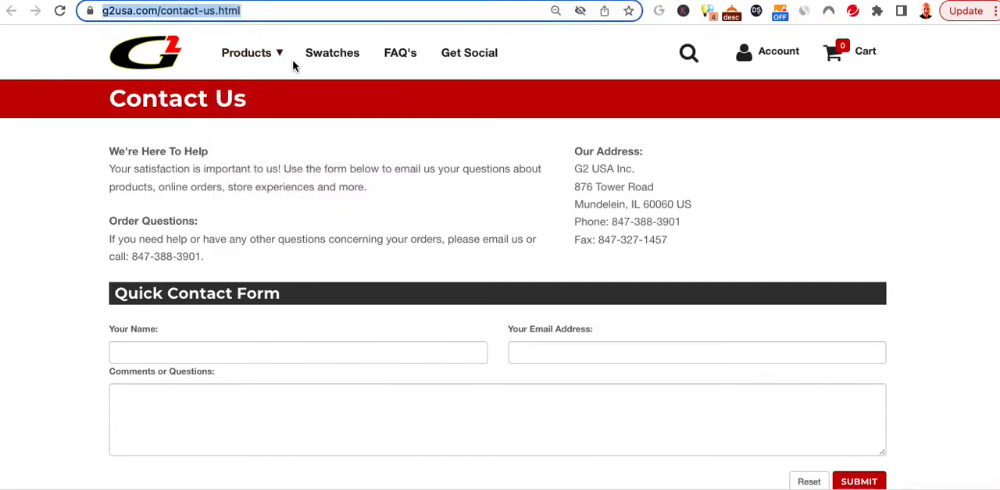
# Return to the g2usa.myshopify.com store page and open Contact G2 USA from its footer resources.
pyautogui.press('super+[')
pyautogui.press('super+[')
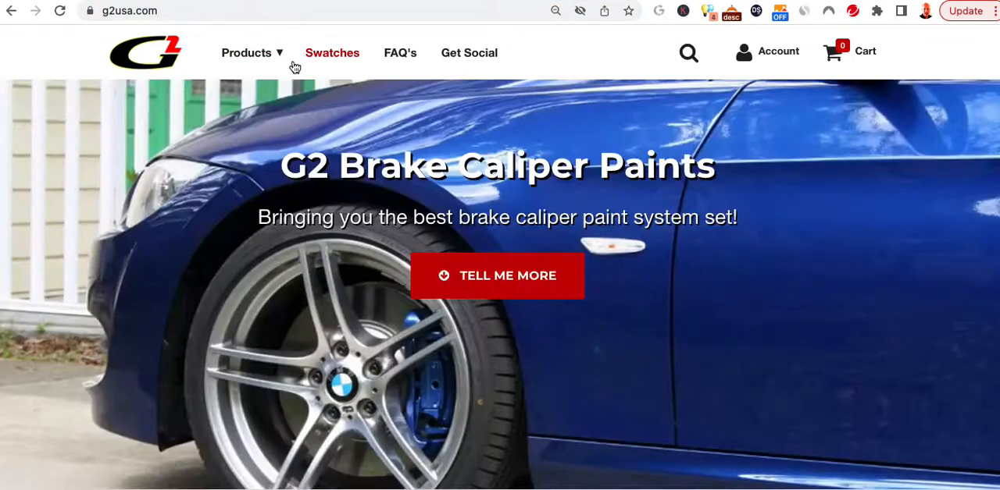
pyautogui.press('super+[')
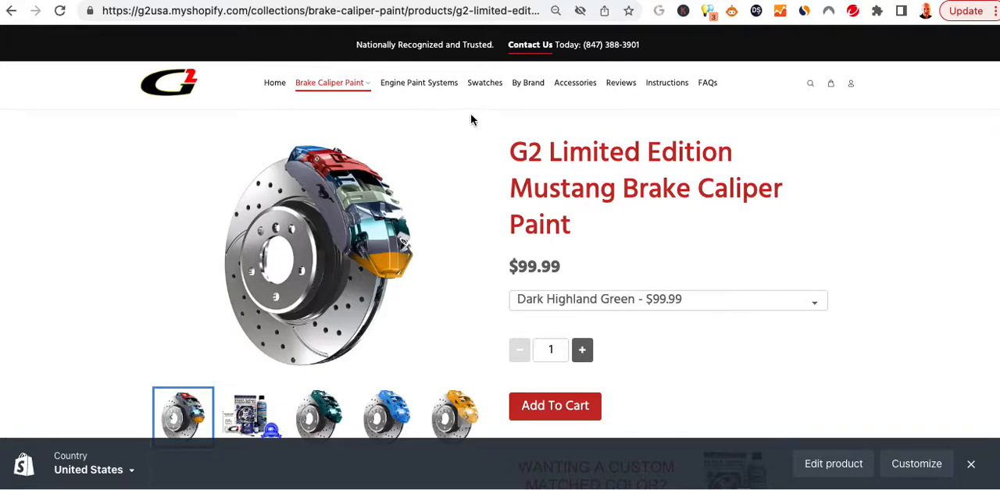
pyautogui.click(539, 48)
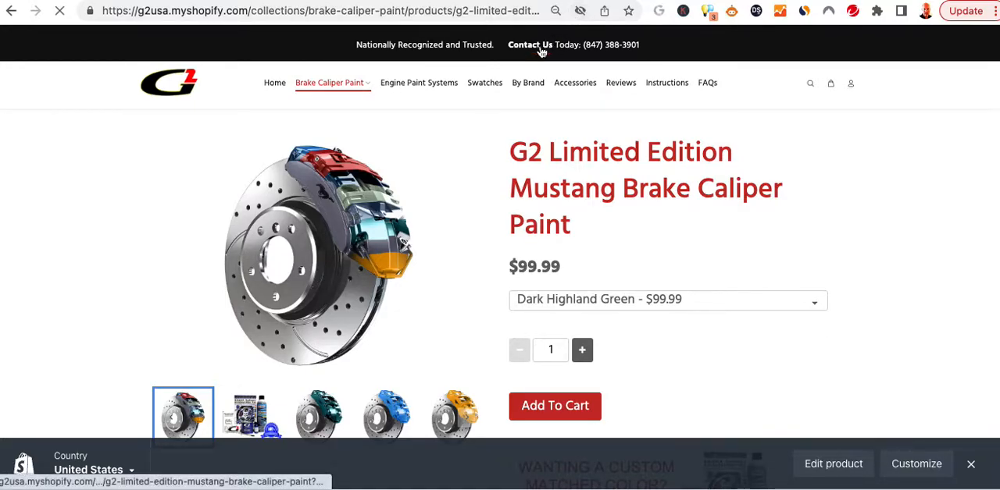
pyautogui.click(359, 10)
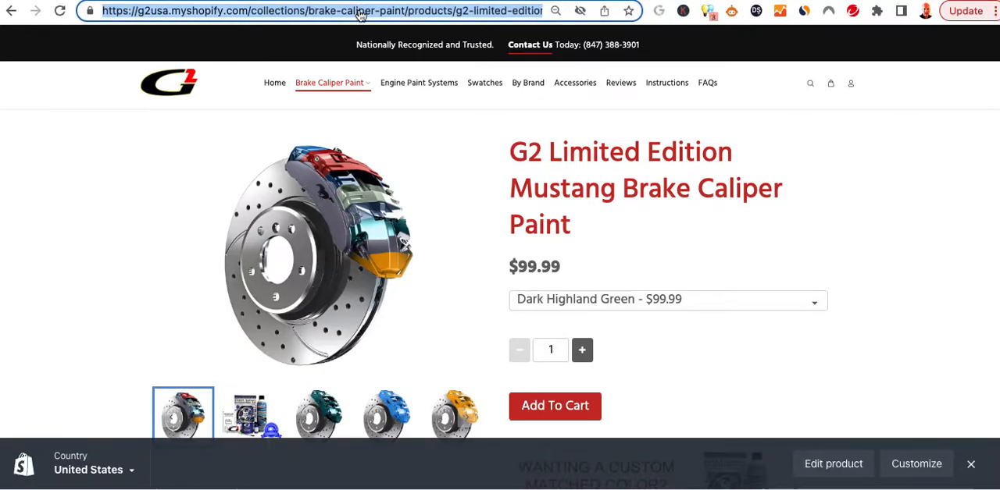
pyautogui.click(775, 44)
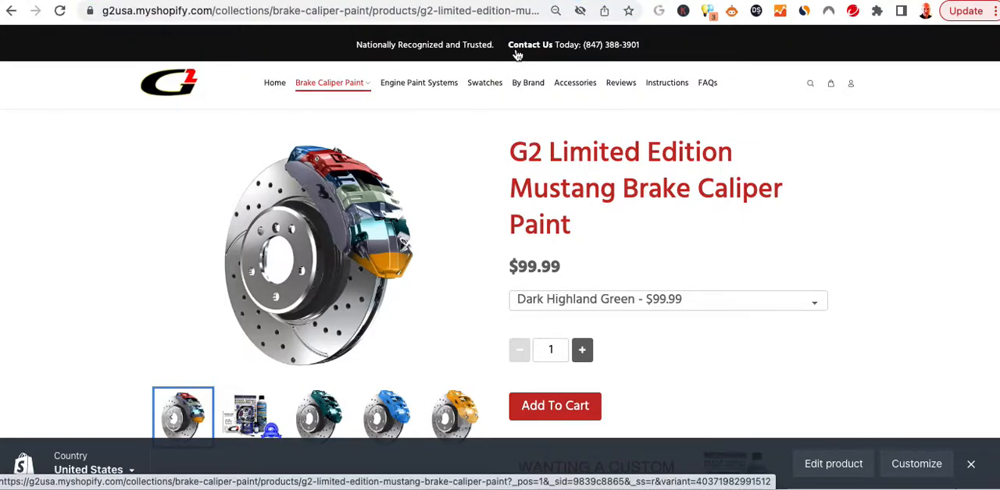
pyautogui.scroll(-15, 520, 282)
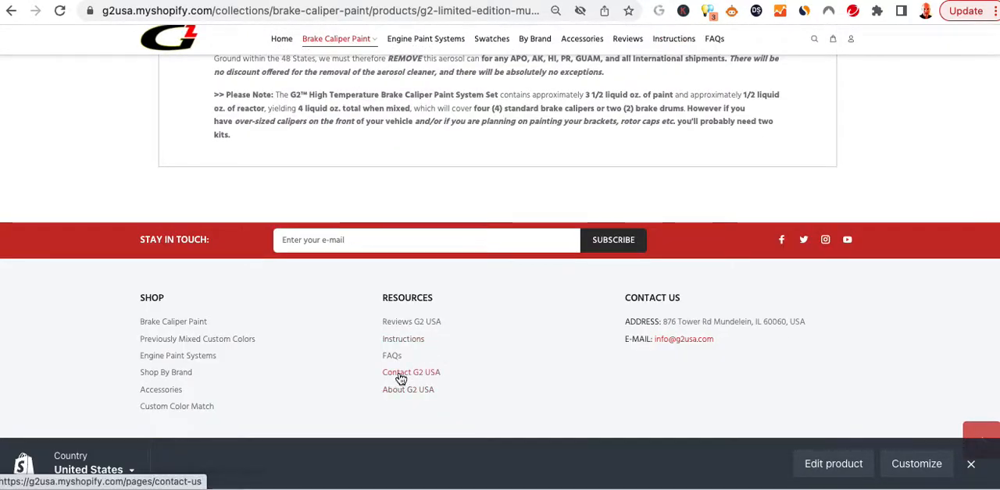
pyautogui.click(400, 378)
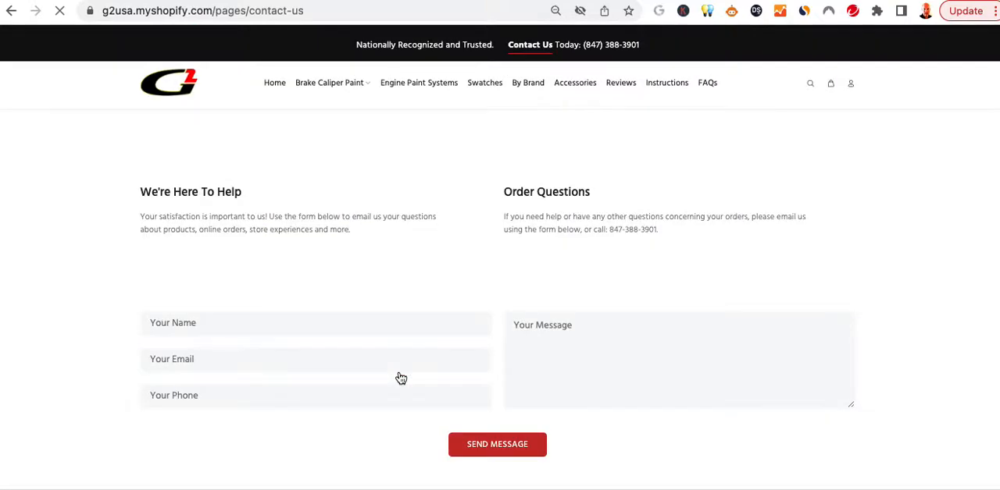
# Copy the Shopify contact page's URL and paste it as the redirect for contact-us.html in the spreadsheet.
pyautogui.click(332, 10)
pyautogui.press('super+c')
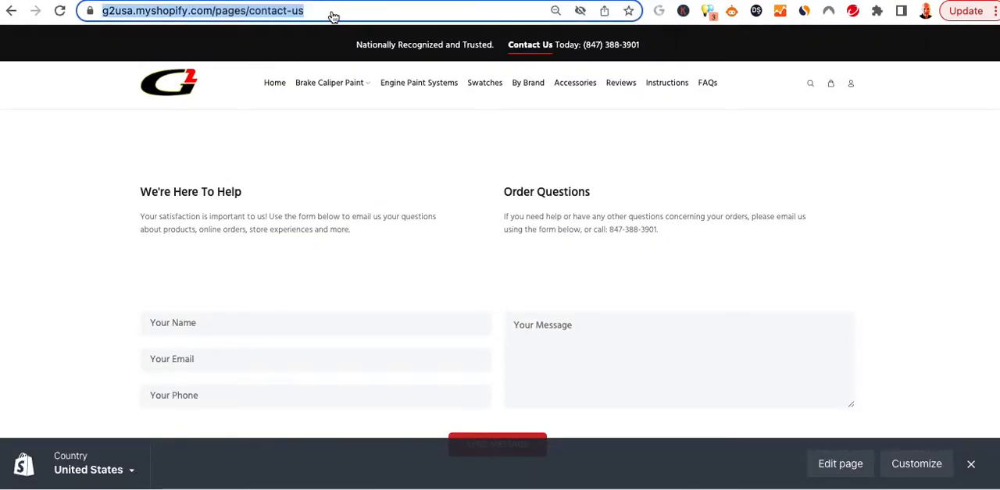
pyautogui.press('super+Tab')
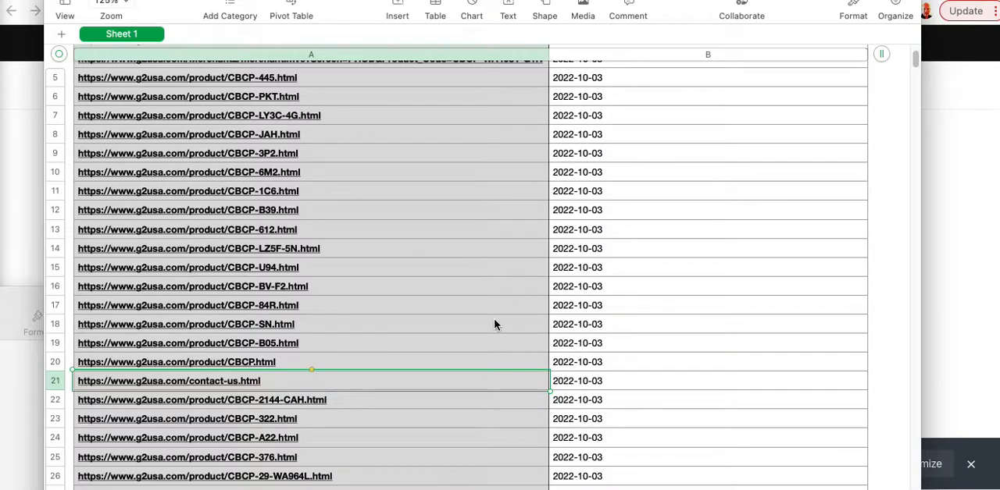
pyautogui.click(642, 380)
pyautogui.press('super+v')
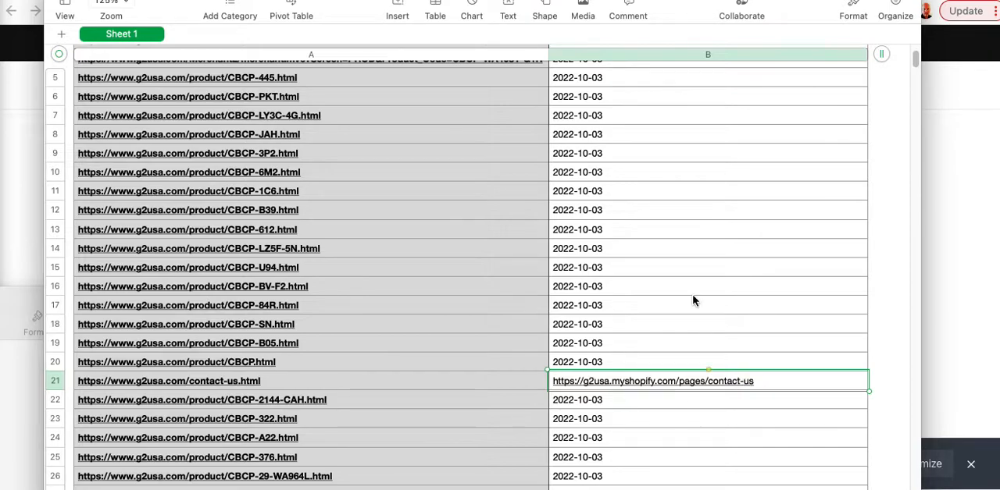
pyautogui.scroll(5, 692, 295)
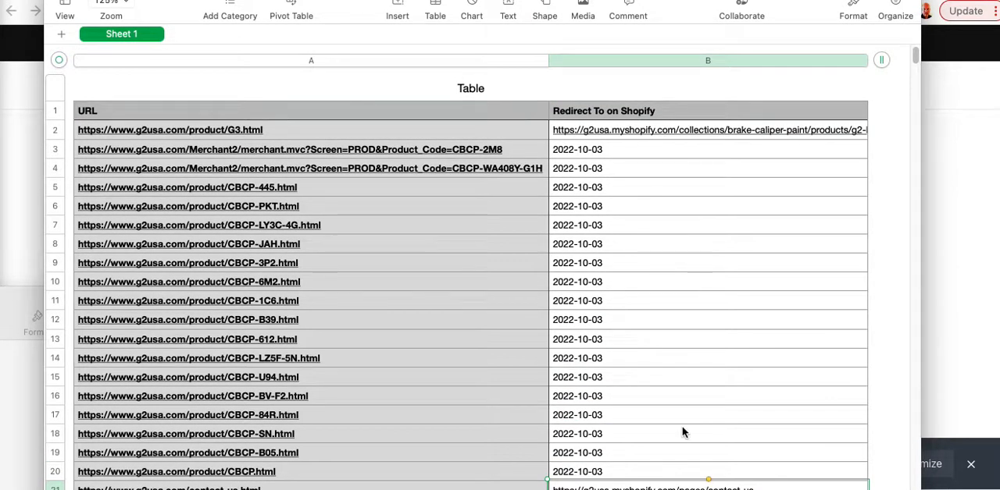
pyautogui.click(616, 146)
pyautogui.click(607, 128)
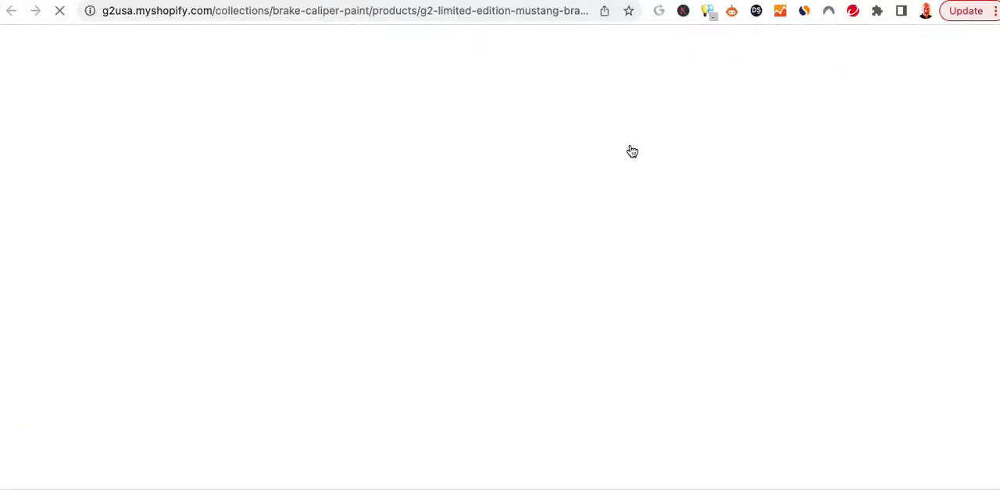
pyautogui.press('super+w')
pyautogui.press('super+Tab')
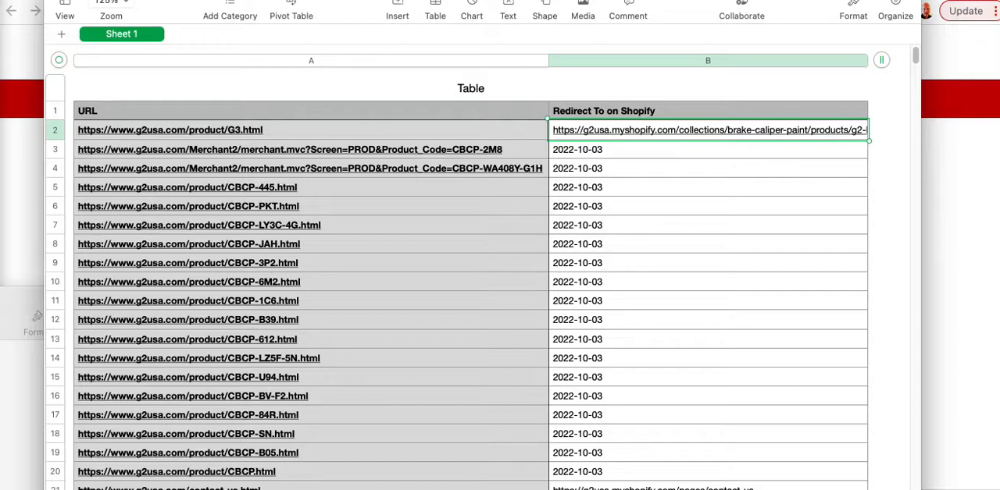
# Open Find & Replace in the spreadsheet and search for "g2usa.myshopify".
pyautogui.press('super+f')
pyautogui.moveTo(282, 437); pyautogui.dragTo(374, 238)
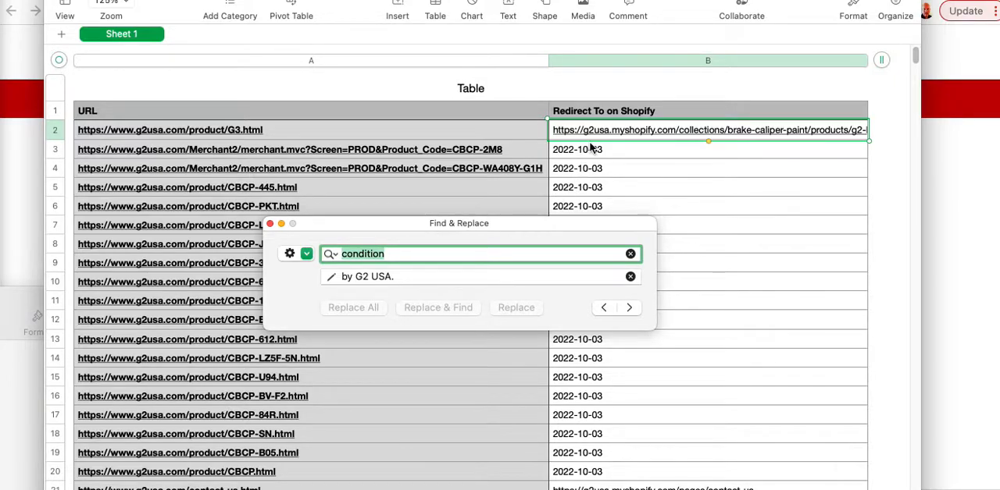
pyautogui.write('g2usa')
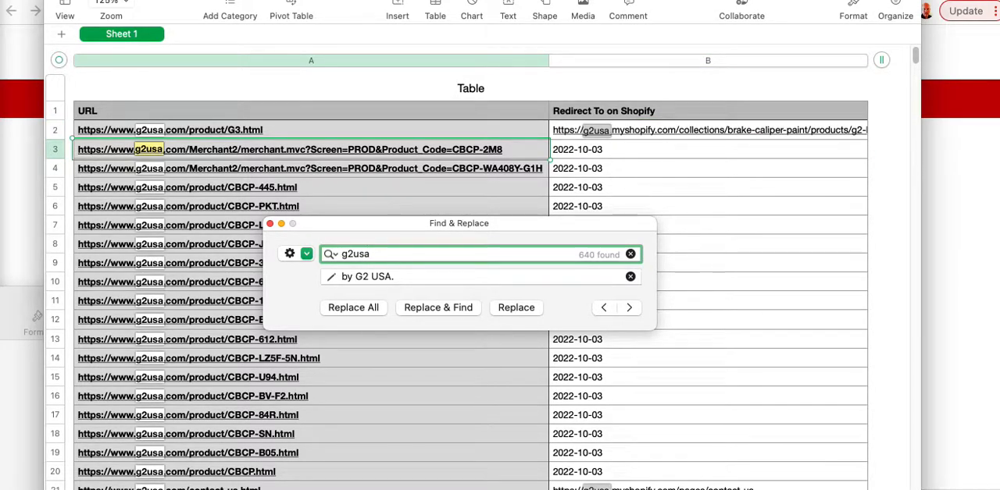
pyautogui.write('.myshopify')
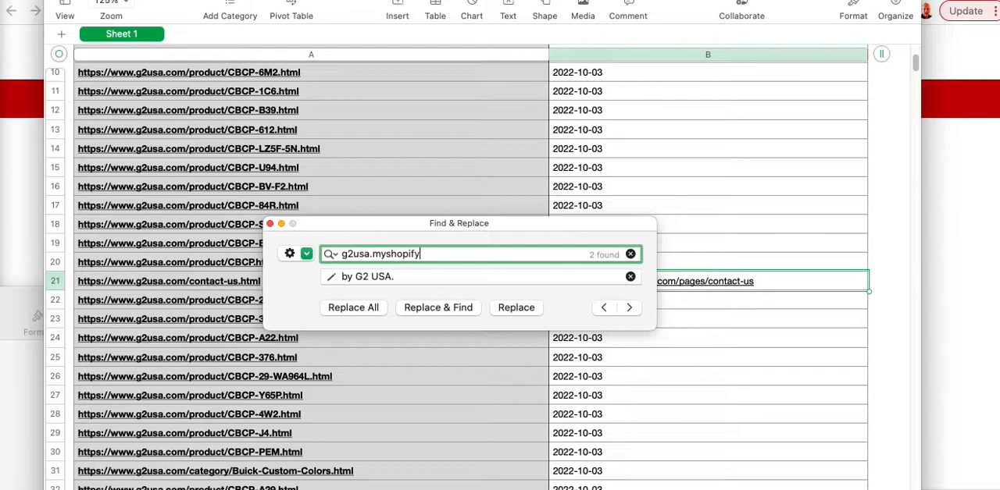
pyautogui.press('Tab')
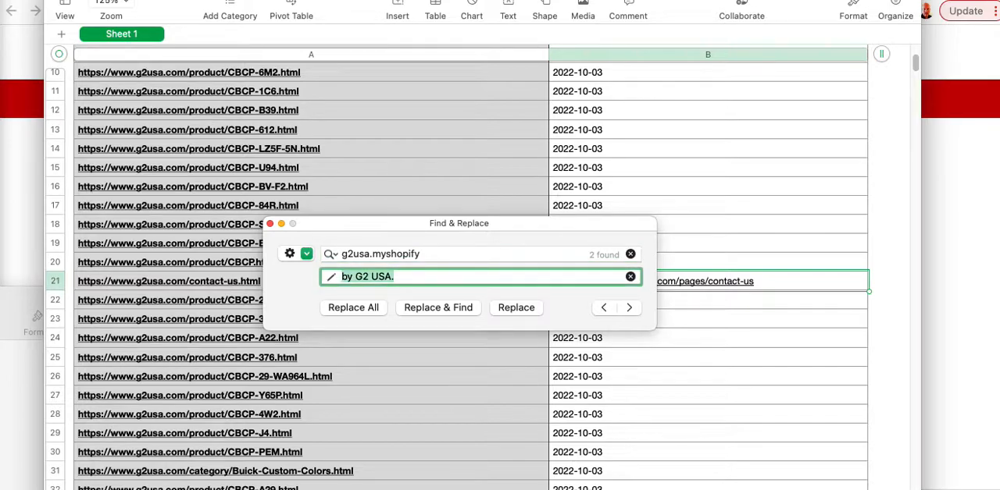
pyautogui.write('www.grusa')
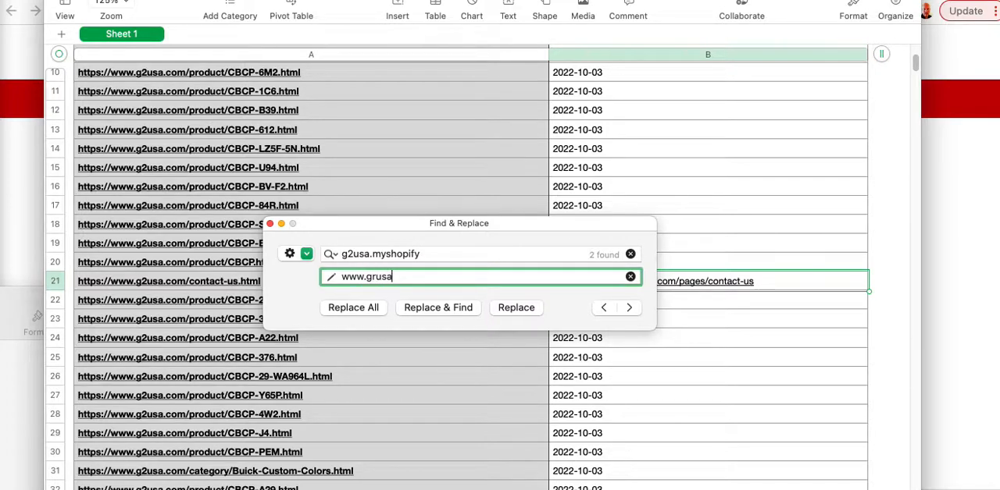
pyautogui.press('BackSpace')
pyautogui.press('BackSpace')
pyautogui.press('BackSpace')
pyautogui.press('BackSpace')
pyautogui.write('2usa')
pyautogui.click(376, 313)
pyautogui.click(269, 224)
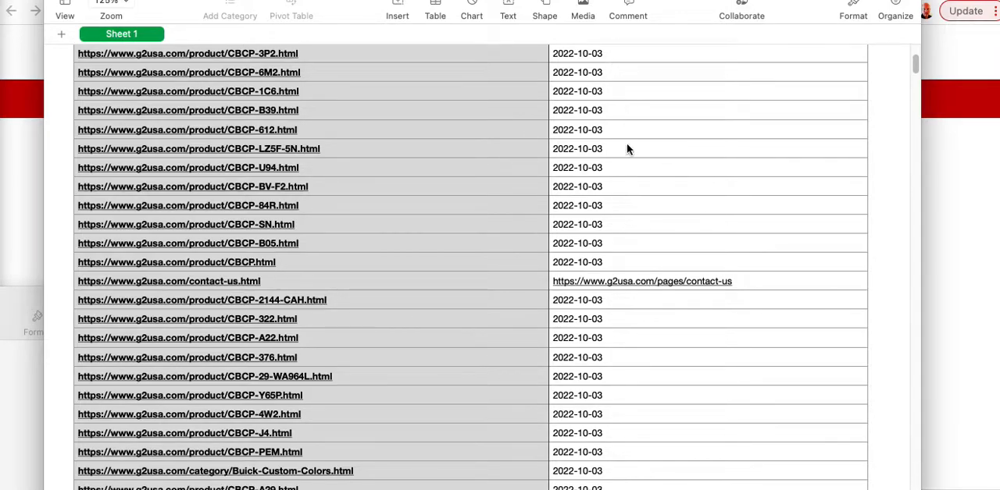
# Look over the redirect entries in the spreadsheet and switch to the G2USA Shopify admin in the browser.
pyautogui.scroll(5, 635, 244)
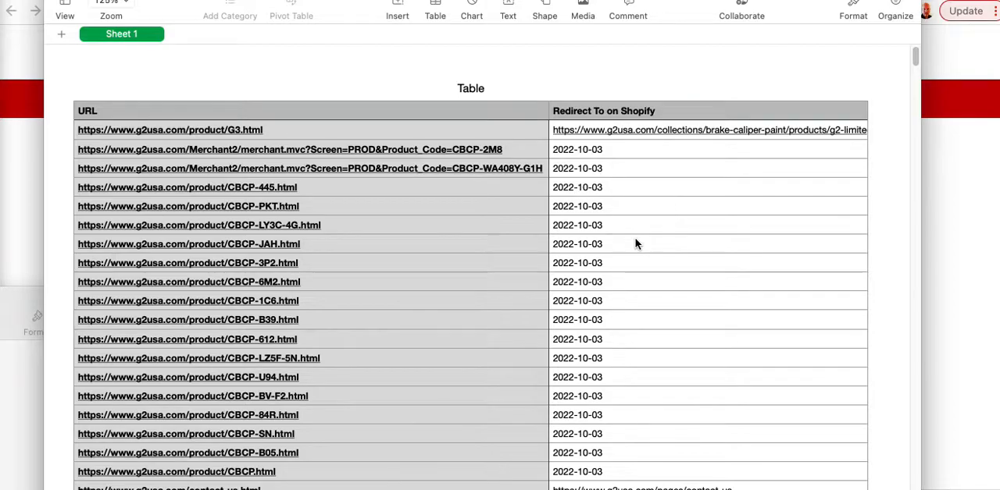
pyautogui.scroll(-7, 635, 244)
pyautogui.scroll(-12, 635, 245)
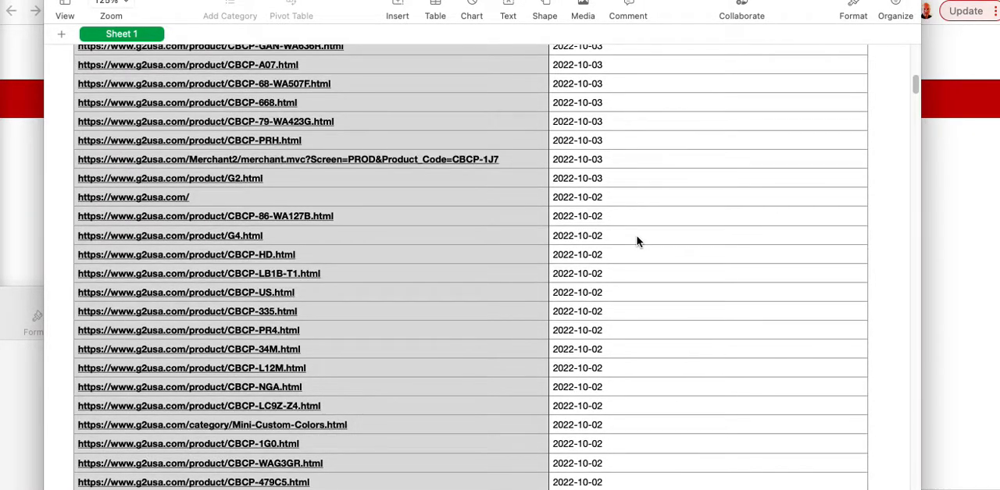
pyautogui.scroll(13, 636, 239)
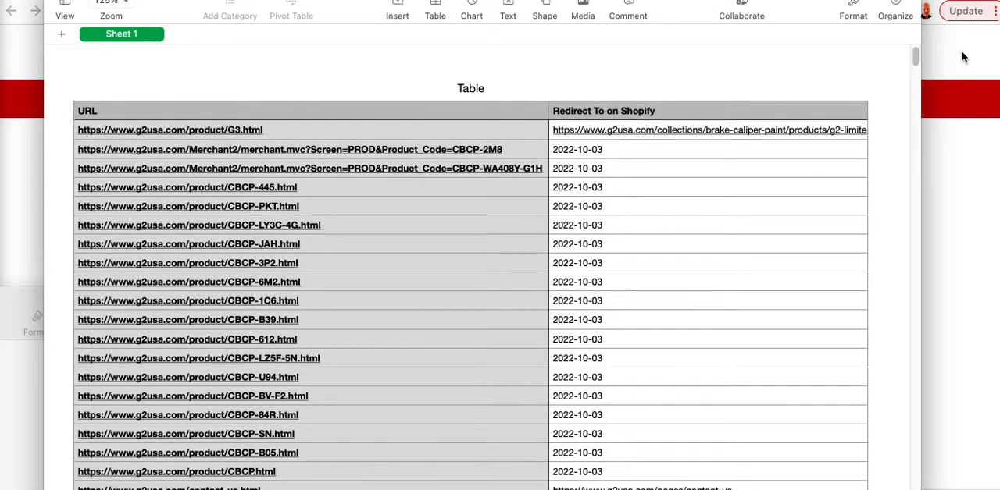
pyautogui.click(962, 59)
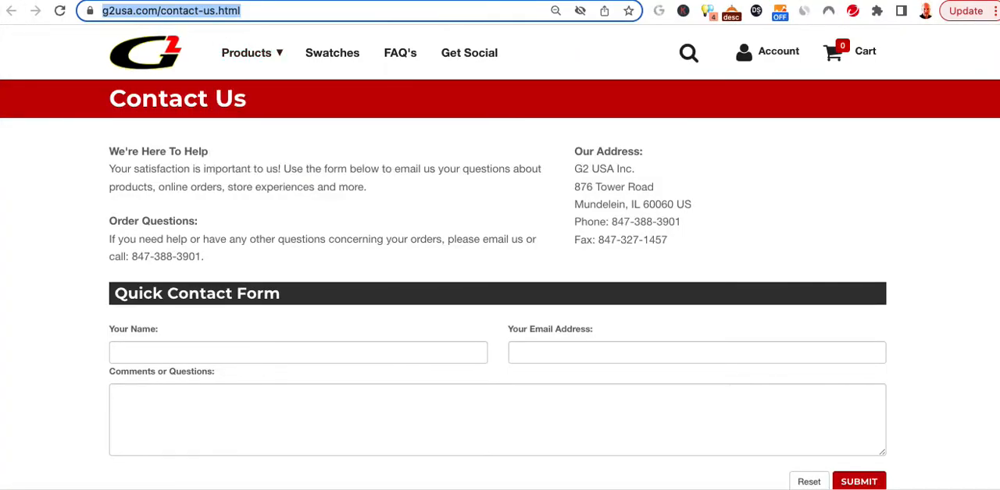
pyautogui.click(118, 1)
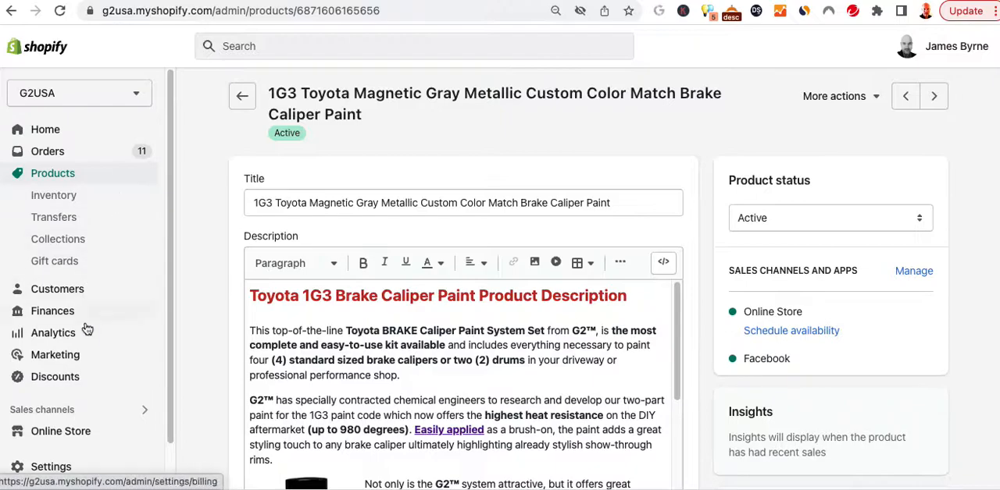
# Open the URL redirects page from the online store's navigation settings.
pyautogui.scroll(-1, 89, 340)
pyautogui.click(88, 387)
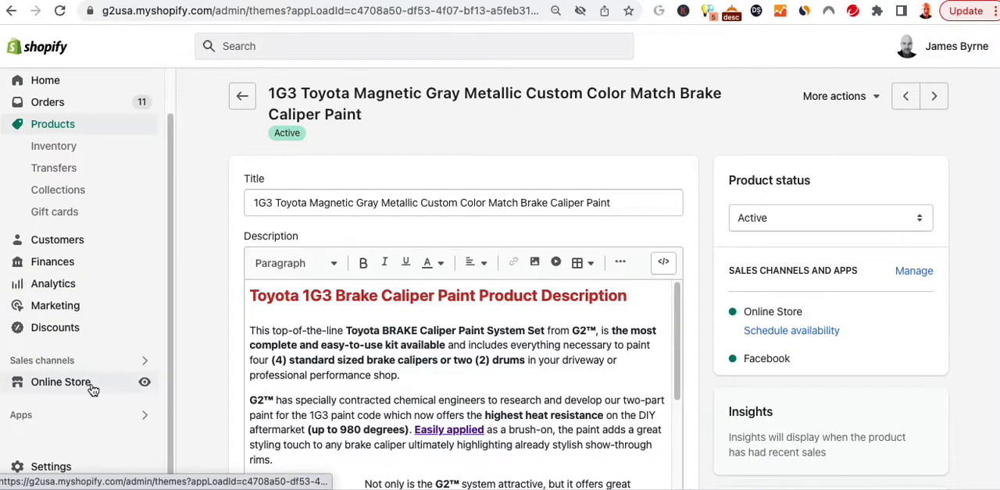
pyautogui.click(57, 424)
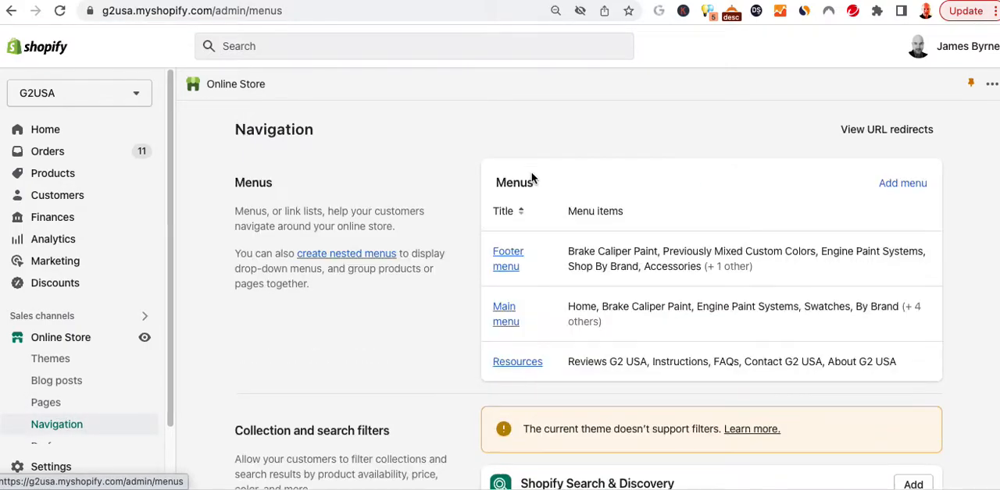
pyautogui.click(893, 133)
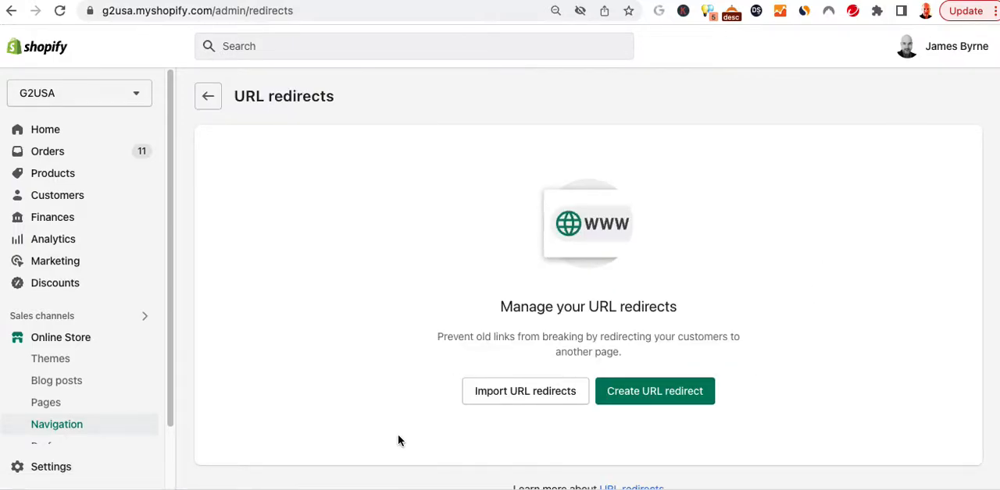
# Open the linked help article about URL redirects in a new window.
pyautogui.scroll(-1, 662, 268)
pyautogui.scroll(-1, 664, 268)
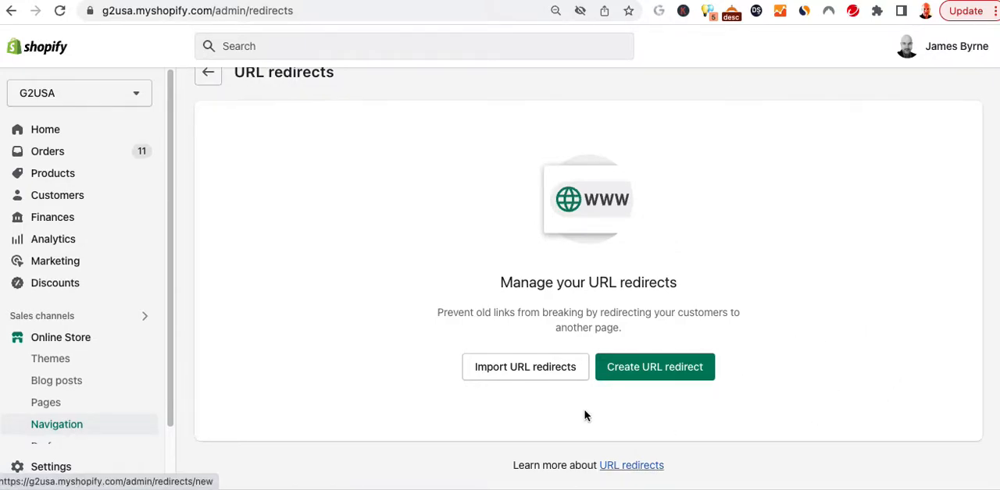
pyautogui.rightClick(614, 467)
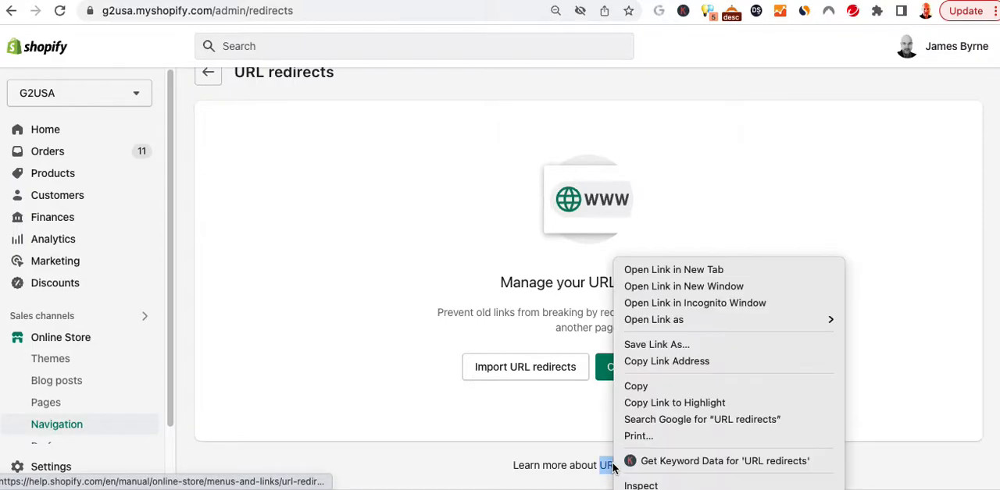
pyautogui.click(627, 284)
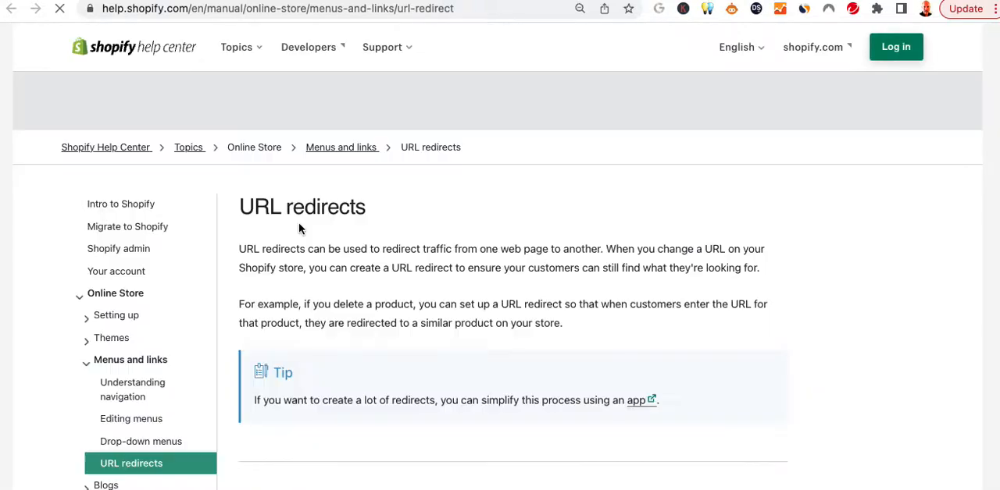
# Read through the URL redirects help article, covering how to create, manage, export and import redirects and the CSV template note.
pyautogui.scroll(-5, 487, 287)
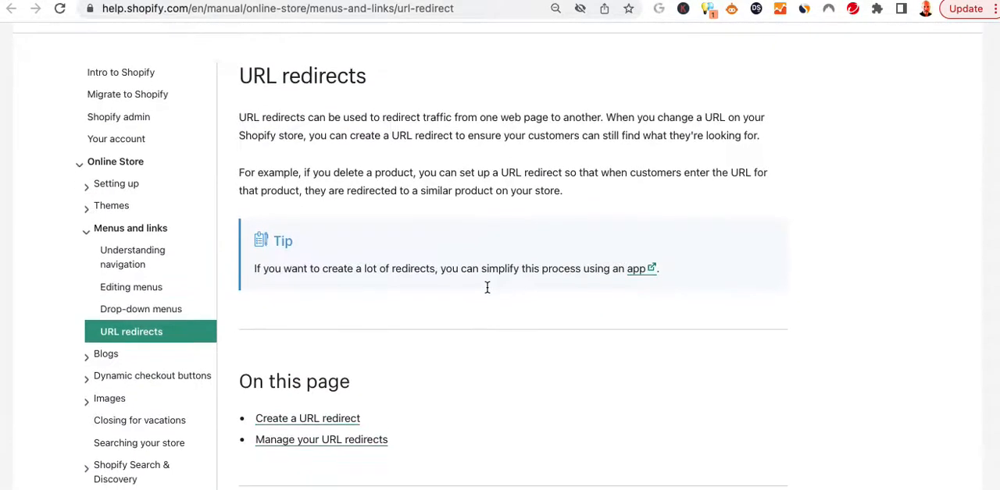
pyautogui.scroll(-6, 486, 288)
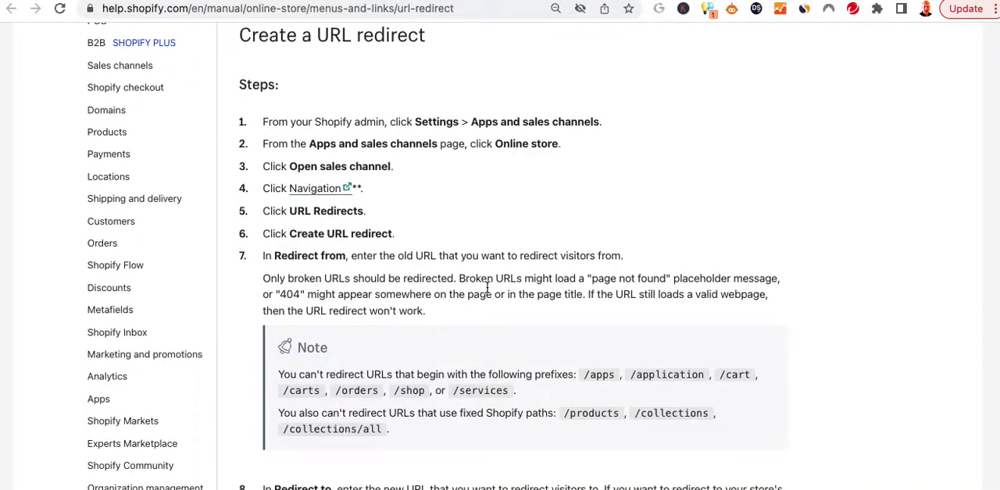
pyautogui.scroll(-5, 487, 288)
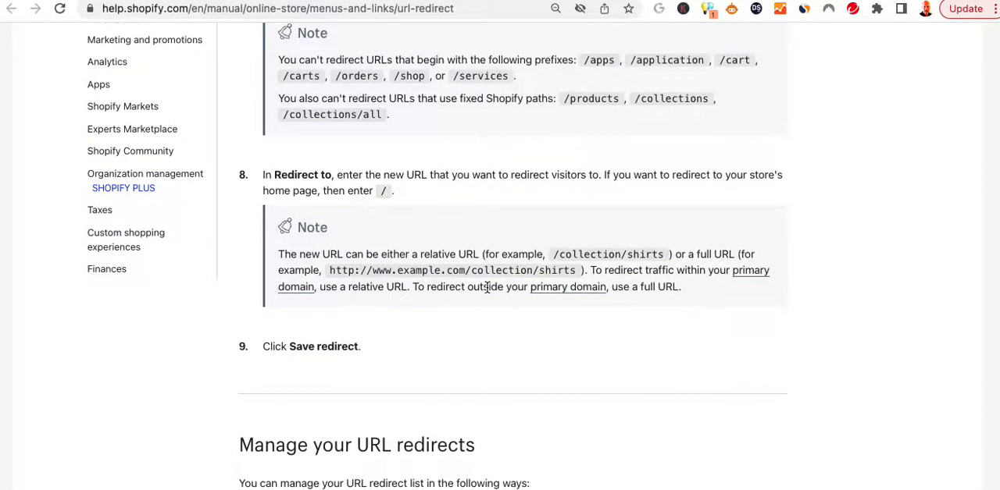
pyautogui.scroll(-4, 486, 344)
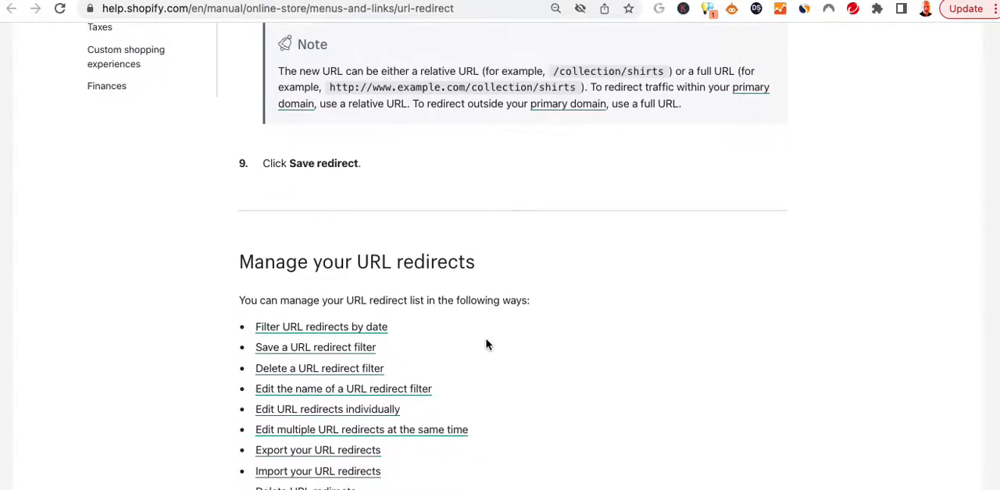
pyautogui.scroll(-5, 486, 344)
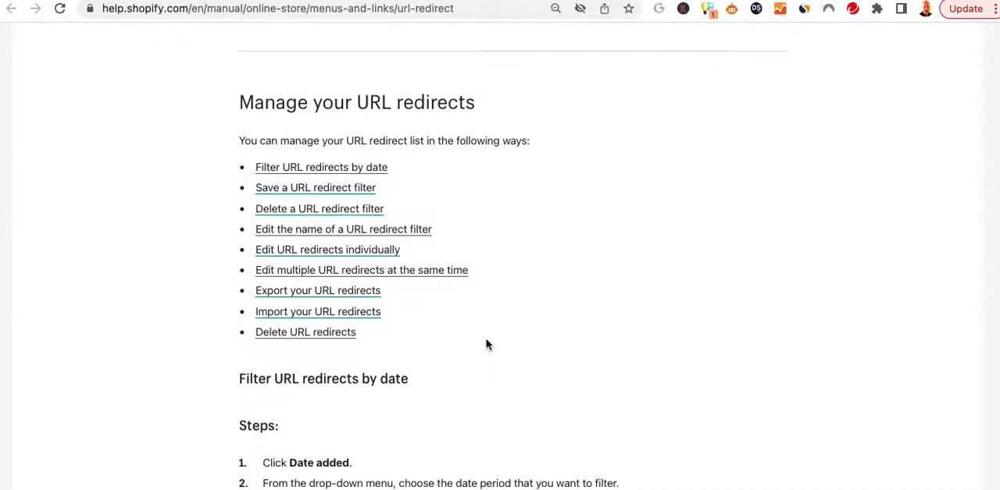
pyautogui.scroll(-3, 486, 343)
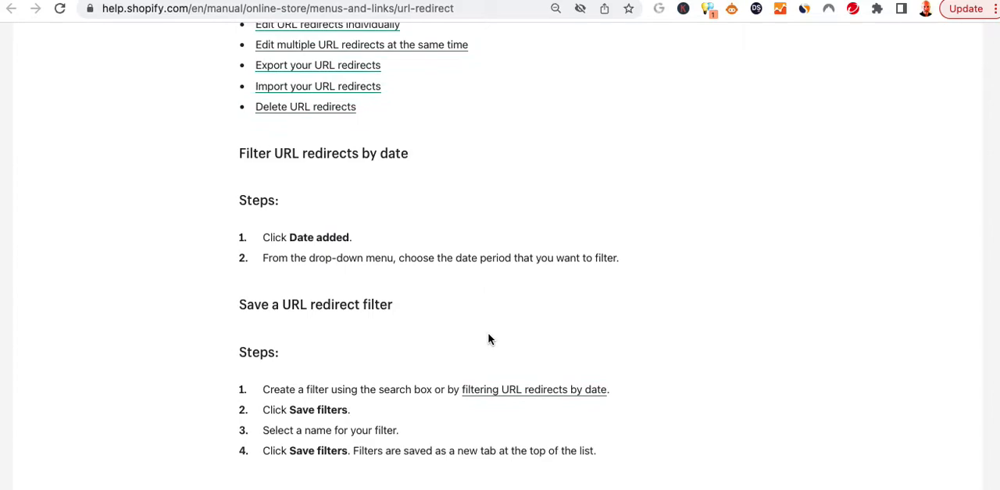
pyautogui.scroll(-9, 493, 341)
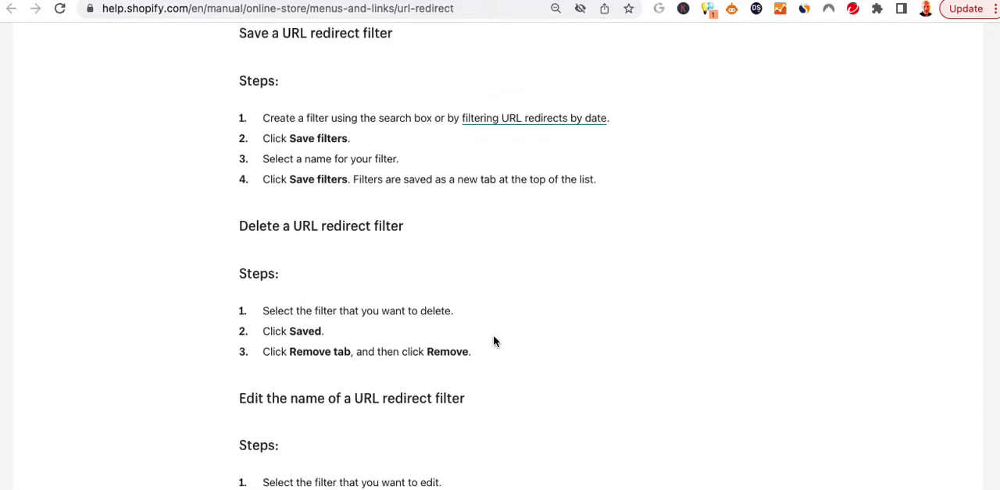
pyautogui.scroll(-10, 492, 342)
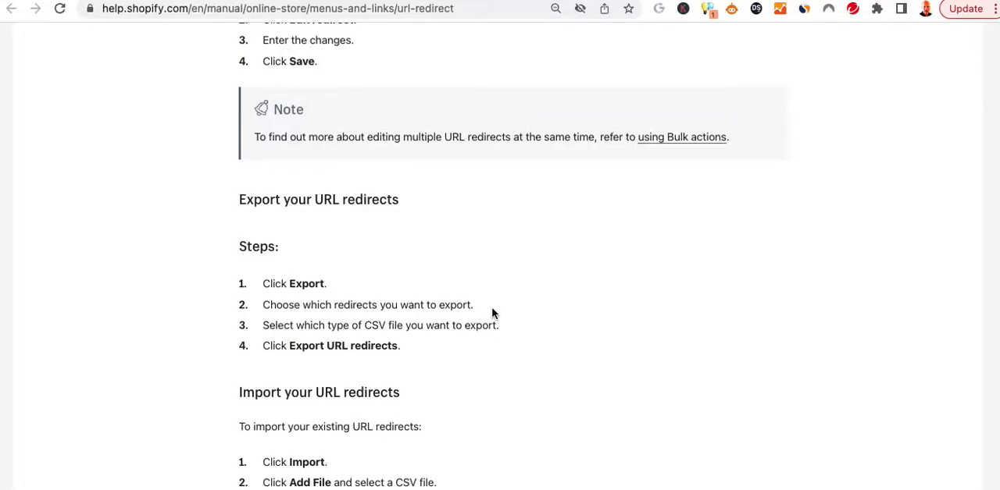
pyautogui.scroll(-3, 492, 313)
pyautogui.scroll(-1, 492, 313)
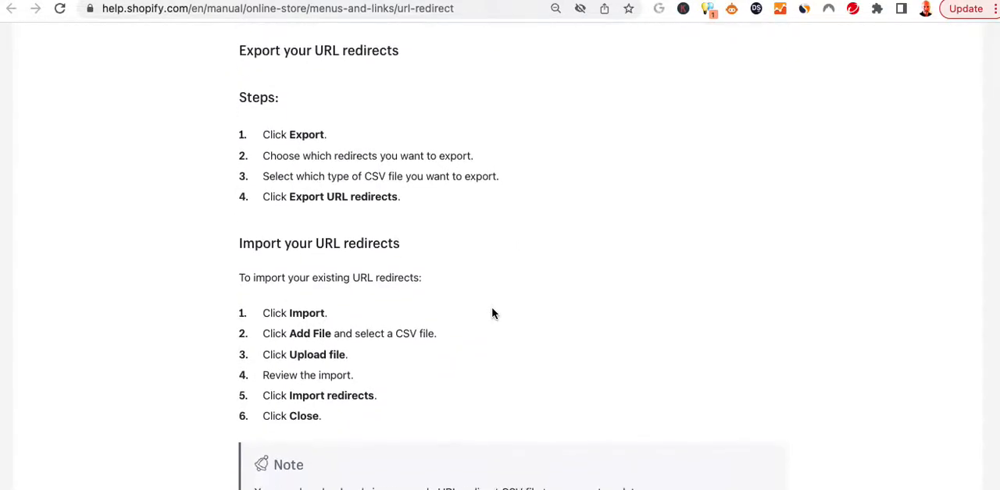
pyautogui.scroll(-3, 491, 314)
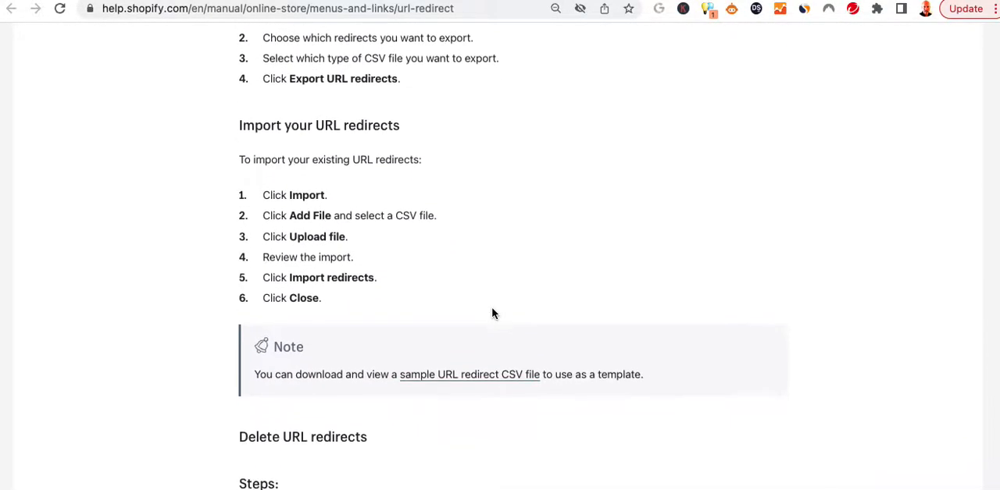
# Download the sample URL redirect CSV, open it in Numbers and place it below the redirect table to compare their formats.
pyautogui.click(478, 374)
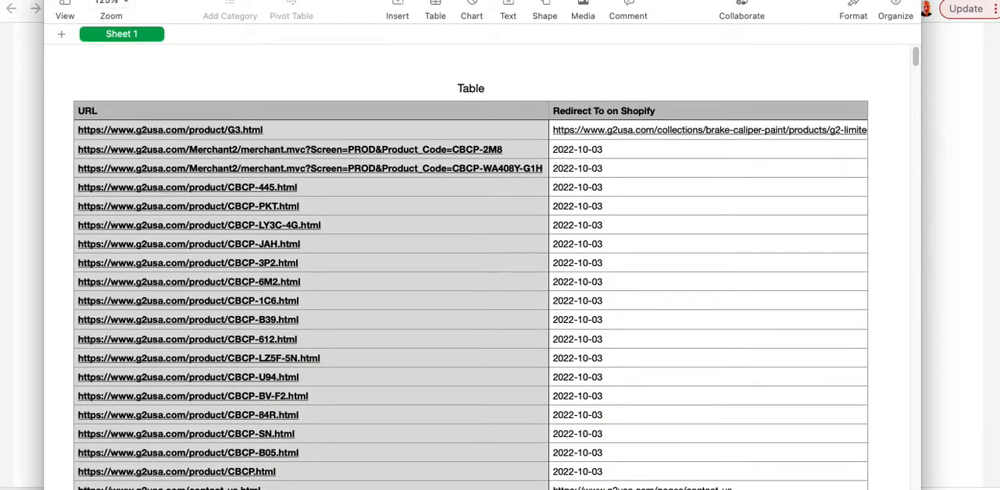
pyautogui.moveTo(0, 0); pyautogui.dragTo(417, 288)
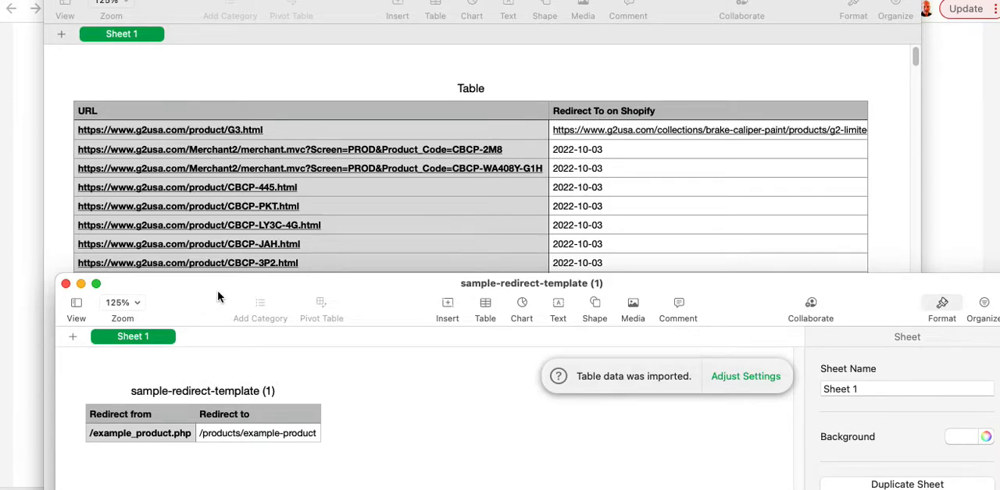
pyautogui.moveTo(217, 291); pyautogui.dragTo(219, 270)
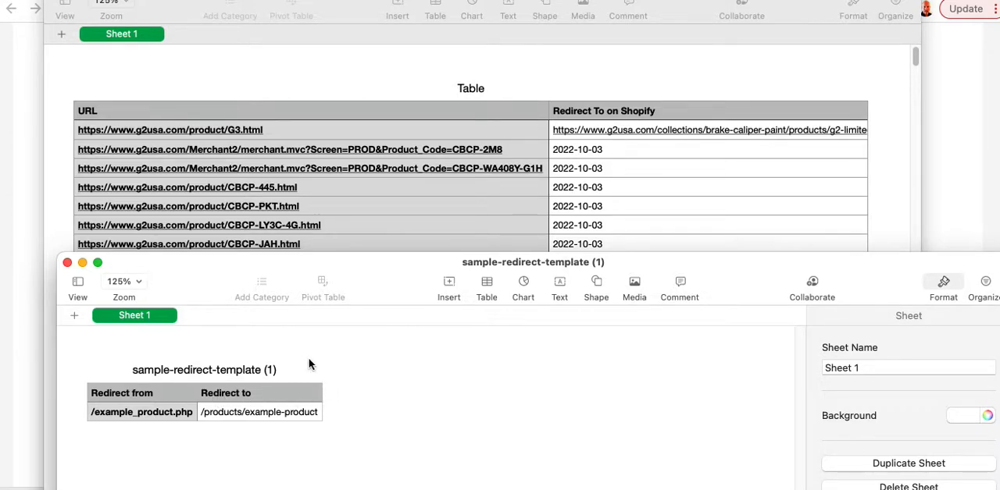
pyautogui.click(258, 411)
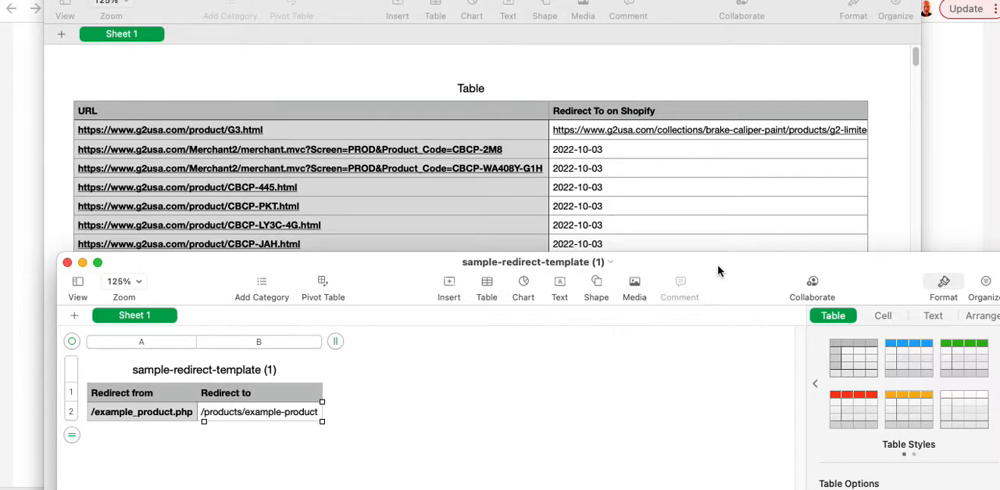
pyautogui.moveTo(717, 266); pyautogui.dragTo(716, 290)
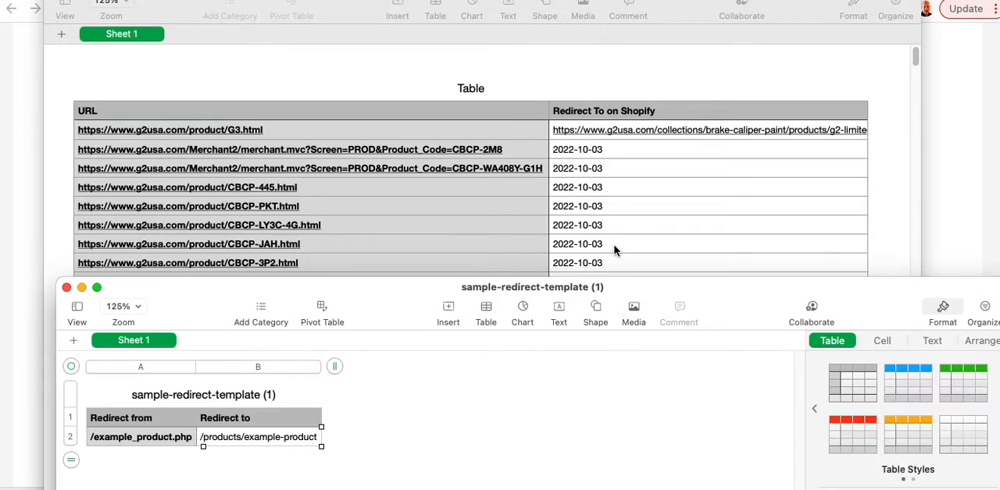
pyautogui.click(572, 64)
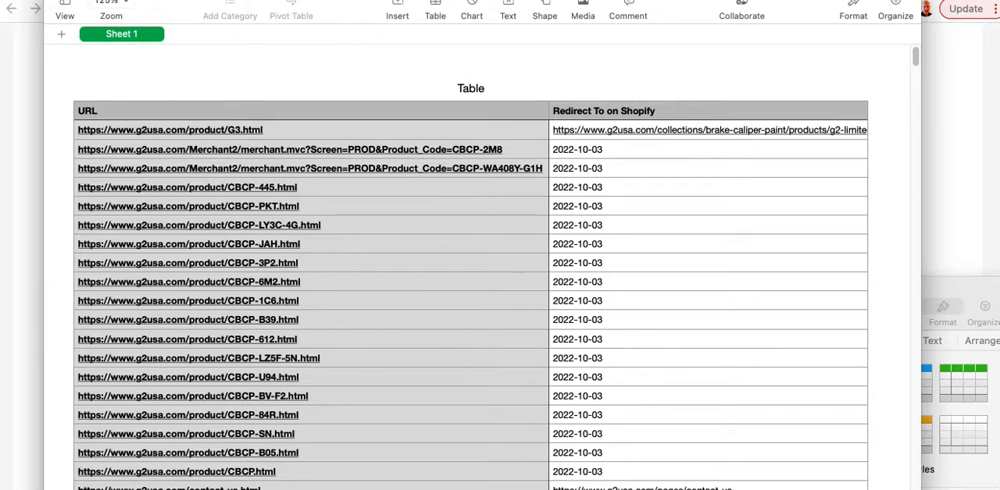
pyautogui.press('super+f')
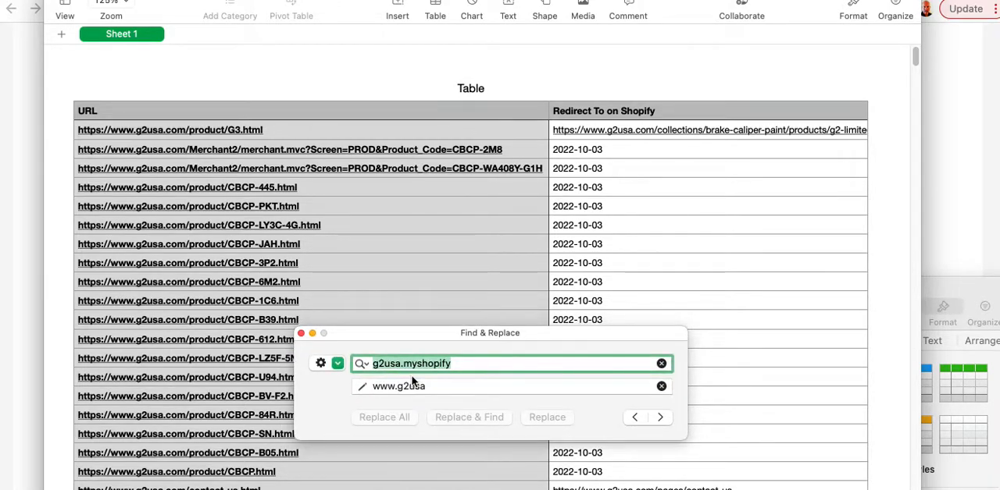
pyautogui.write('h')
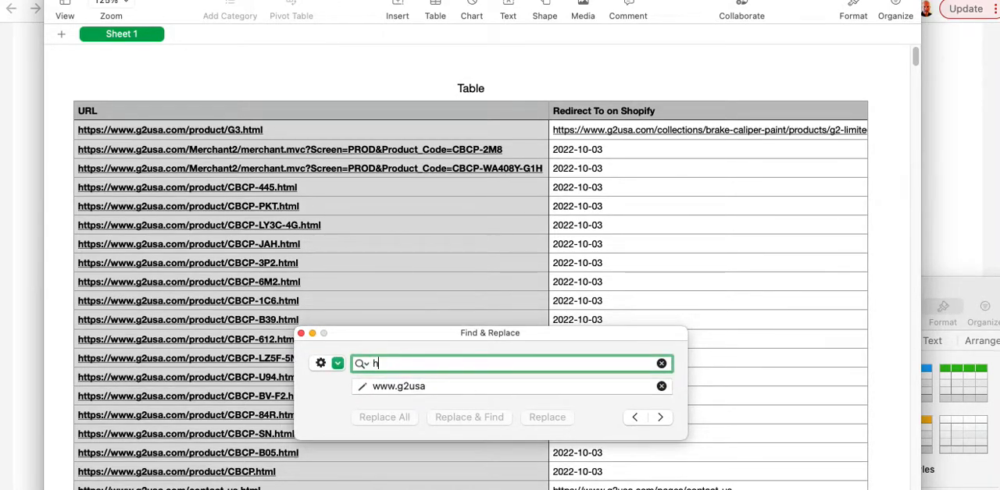
pyautogui.write('ttops://www.')
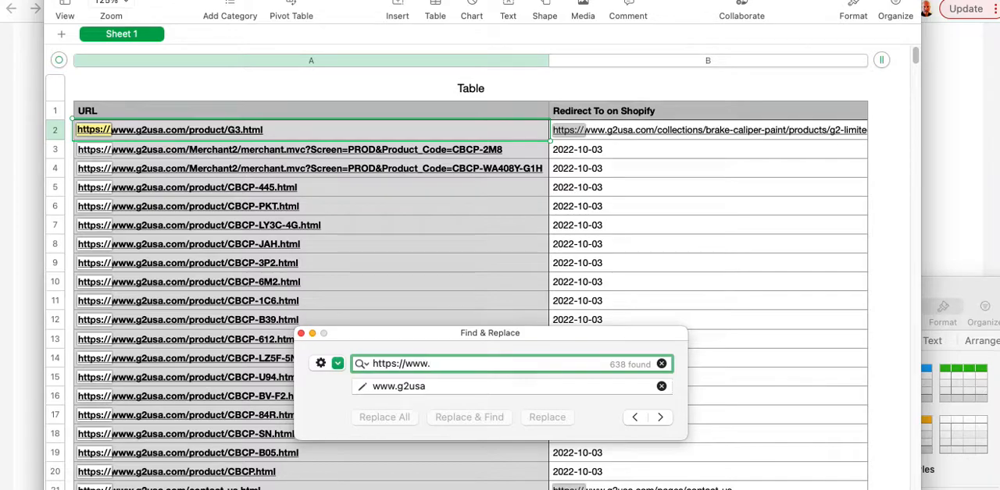
pyautogui.write('g2usa.com')
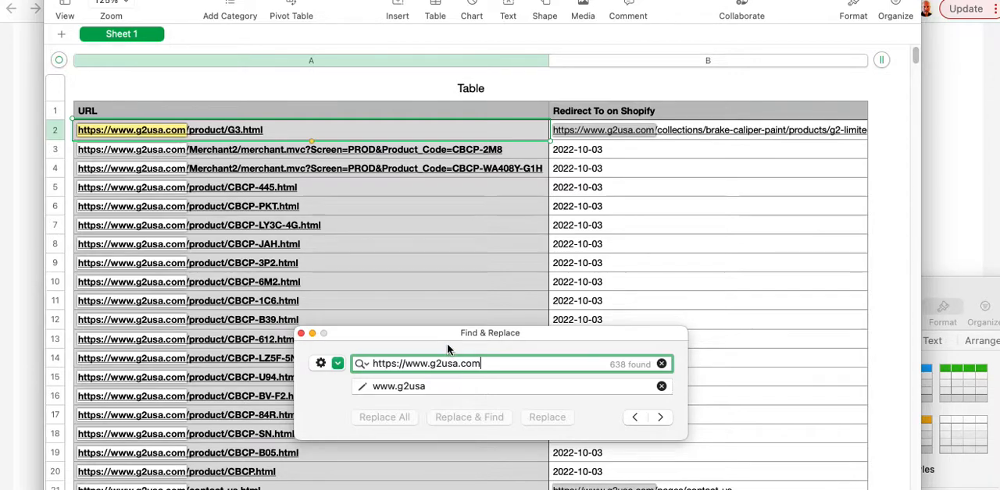
# Clear the replacement text in Find & Replace.
pyautogui.press('Tab')
pyautogui.press('BackSpace')
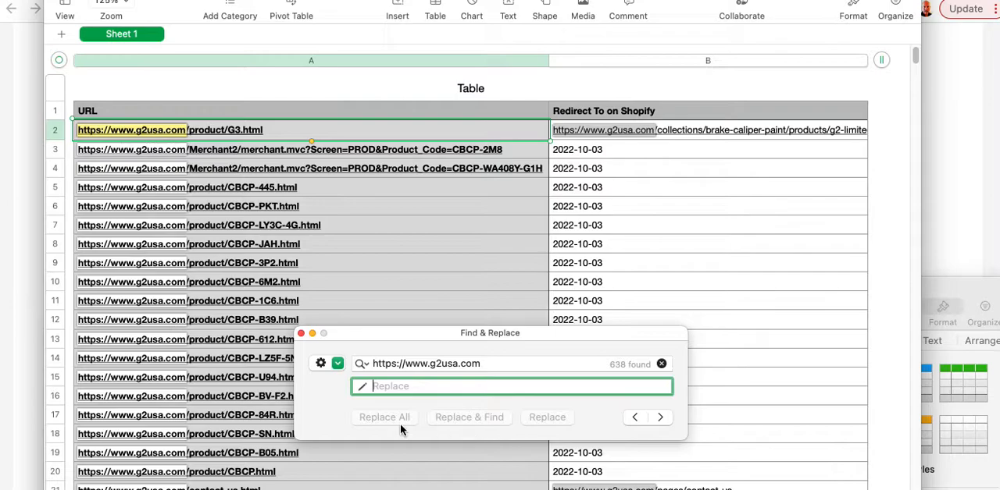
pyautogui.press('Tab')
pyautogui.click(416, 389)
pyautogui.press('BackSpace')
pyautogui.click(507, 365)
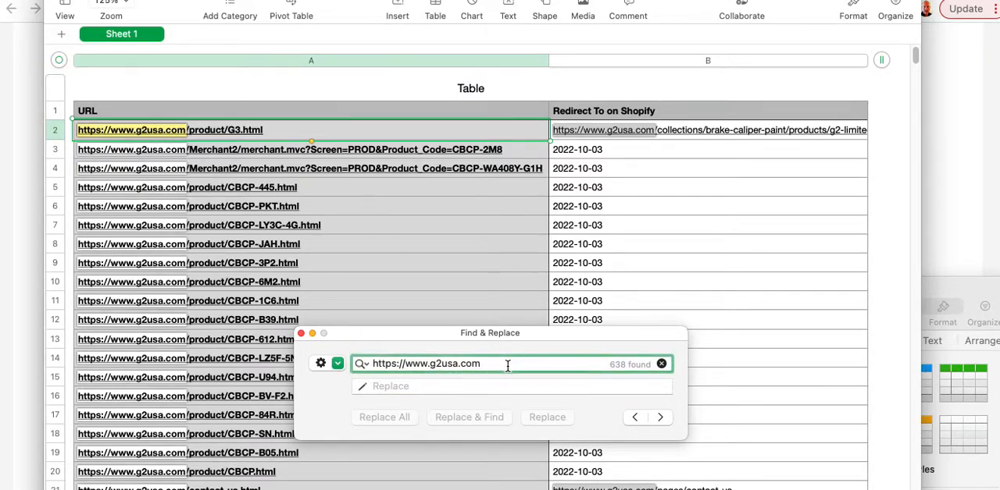
pyautogui.write('/')
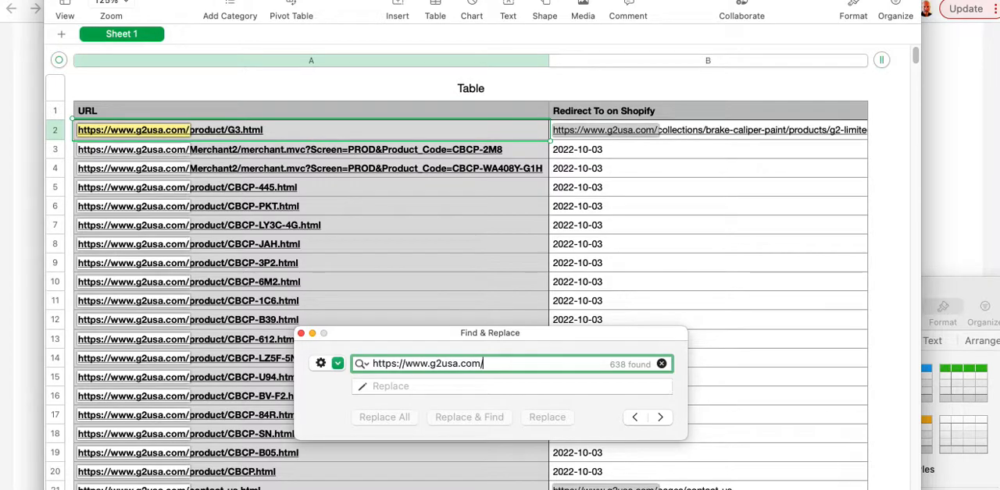
pyautogui.press('Tab')
pyautogui.write('/')
pyautogui.hotkey('shift', 'Tab')
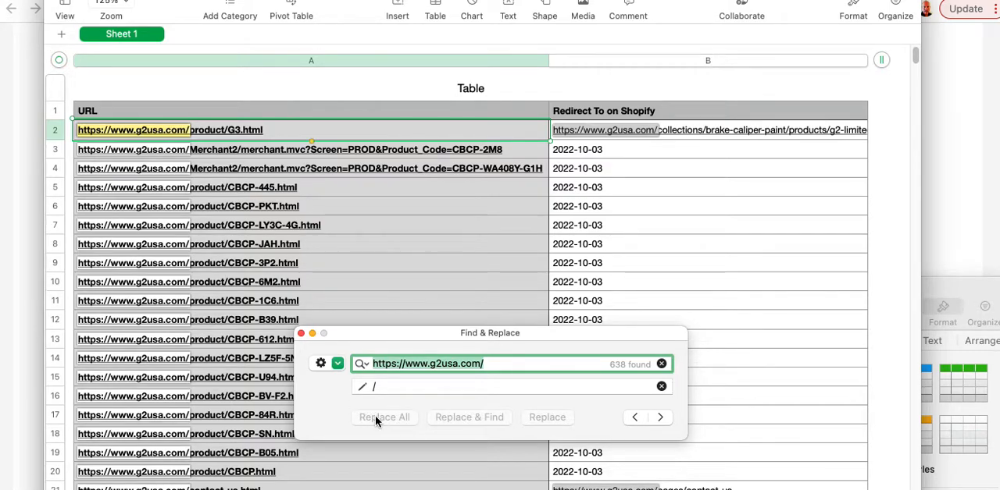
# Clear the replacement text and enter "/" again.
pyautogui.click(398, 386)
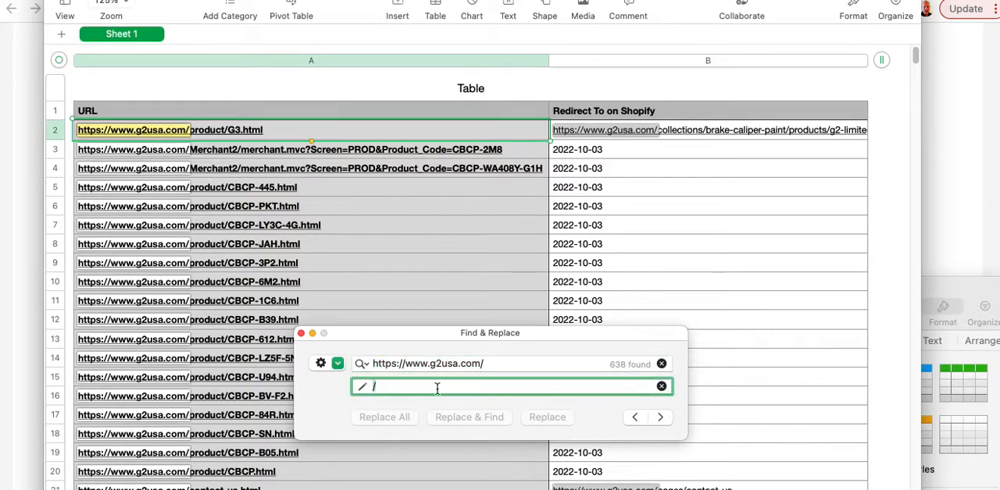
pyautogui.click(661, 386)
pyautogui.write('/')
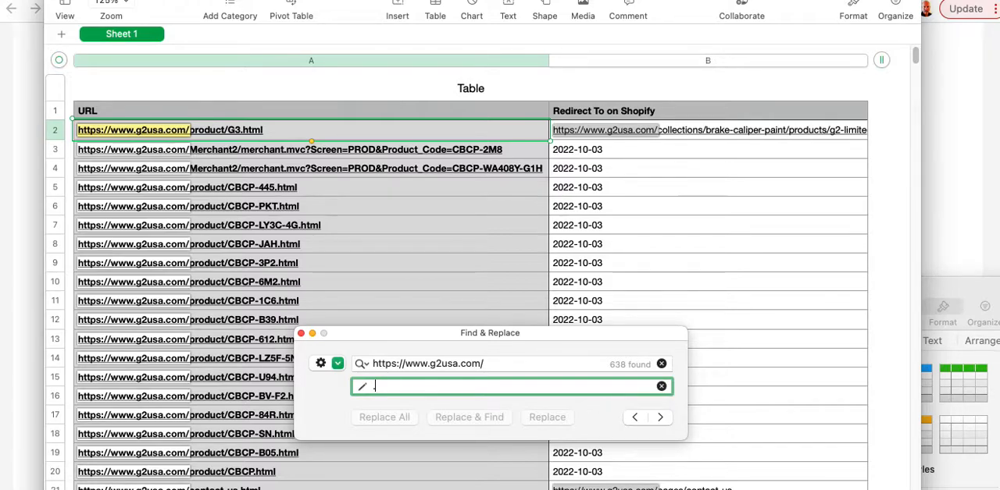
pyautogui.press('BackSpace')
pyautogui.write('/')
pyautogui.hotkey('shift', 'Tab')
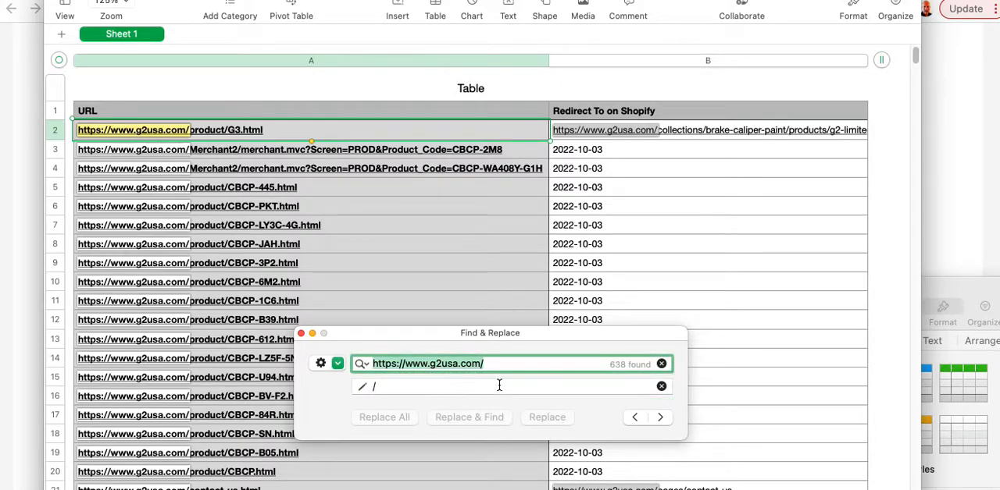
pyautogui.click(406, 366)
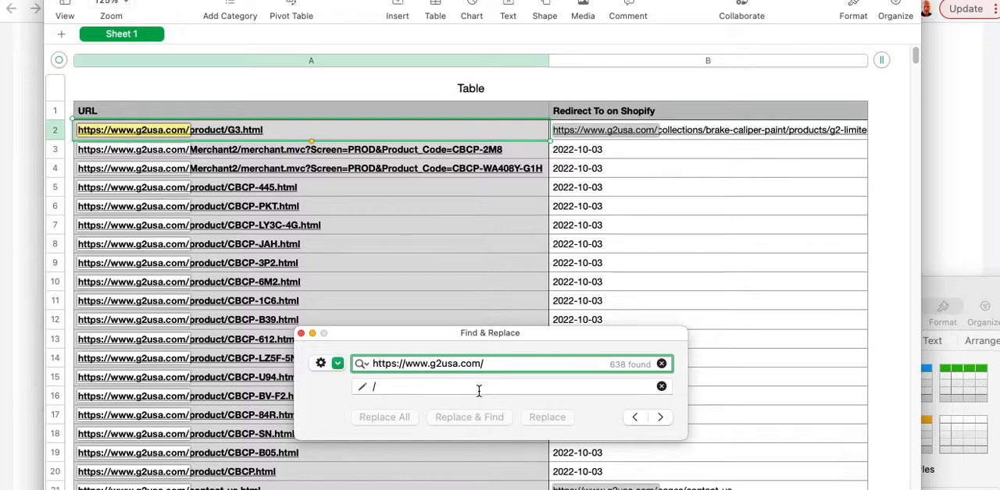
pyautogui.click(479, 388)
pyautogui.write('www')
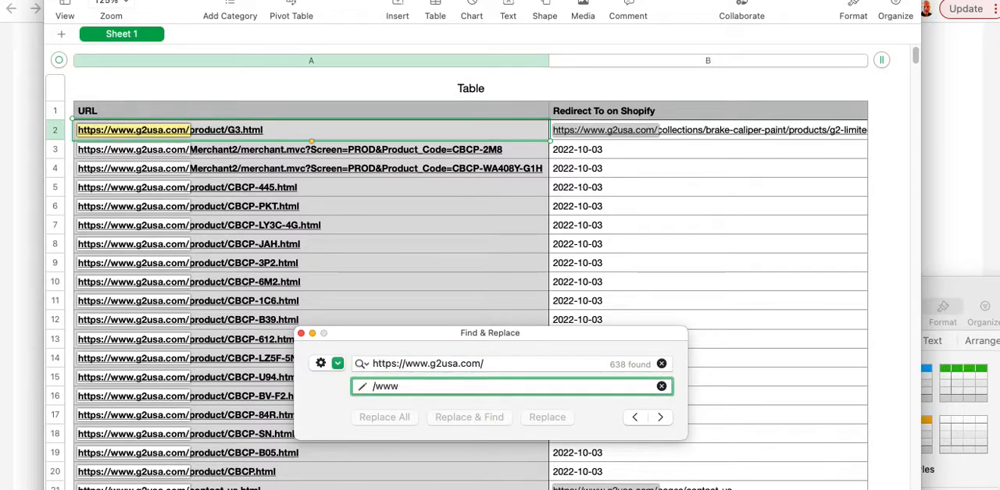
pyautogui.press('Tab')
pyautogui.moveTo(466, 389); pyautogui.dragTo(332, 392)
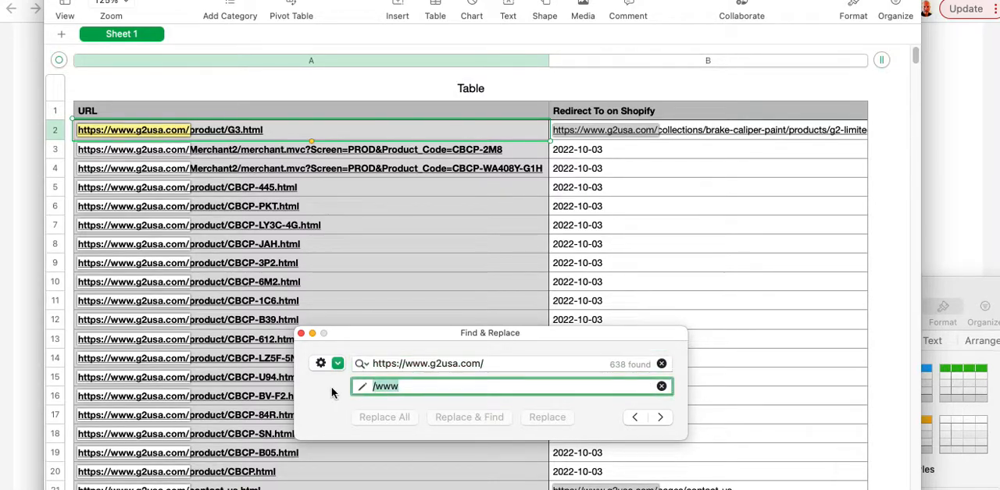
pyautogui.press('BackSpace')
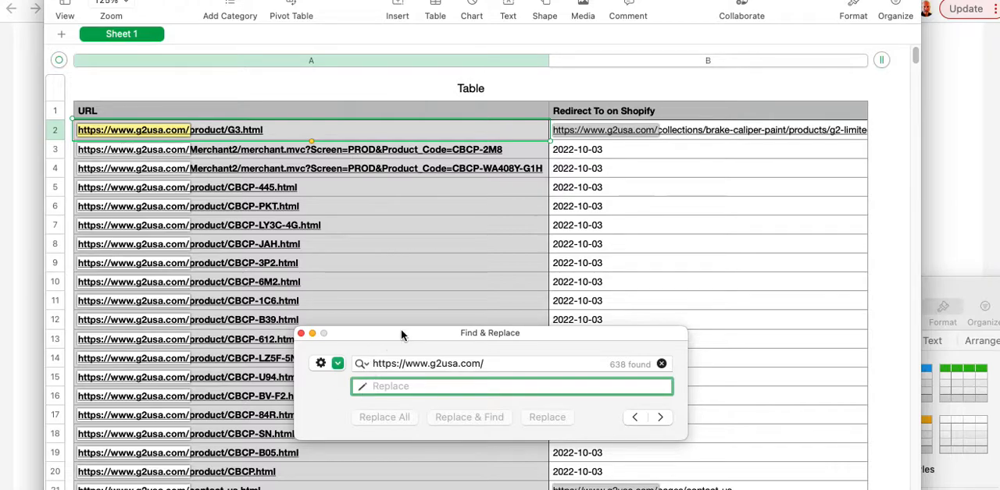
pyautogui.moveTo(402, 334); pyautogui.dragTo(391, 302)
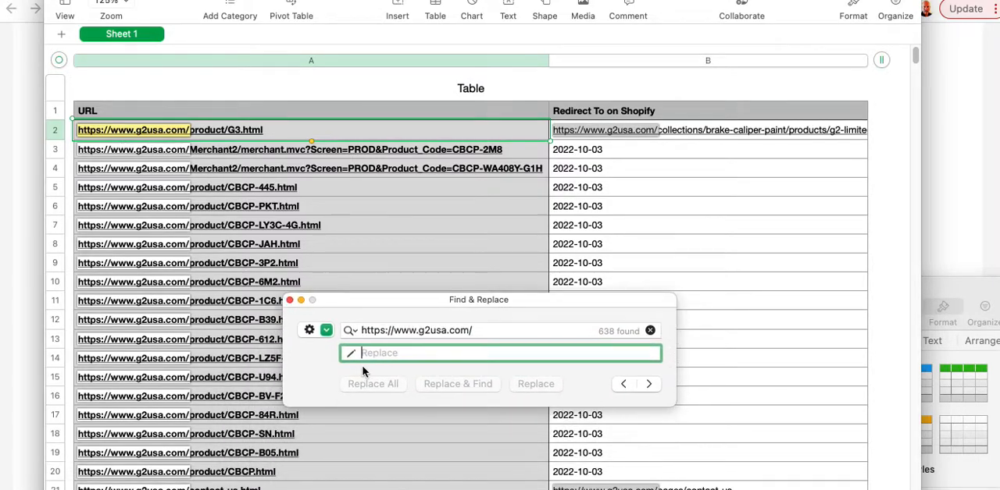
pyautogui.write('.')
pyautogui.press('BackSpace')
pyautogui.write('/')
pyautogui.press('Escape')
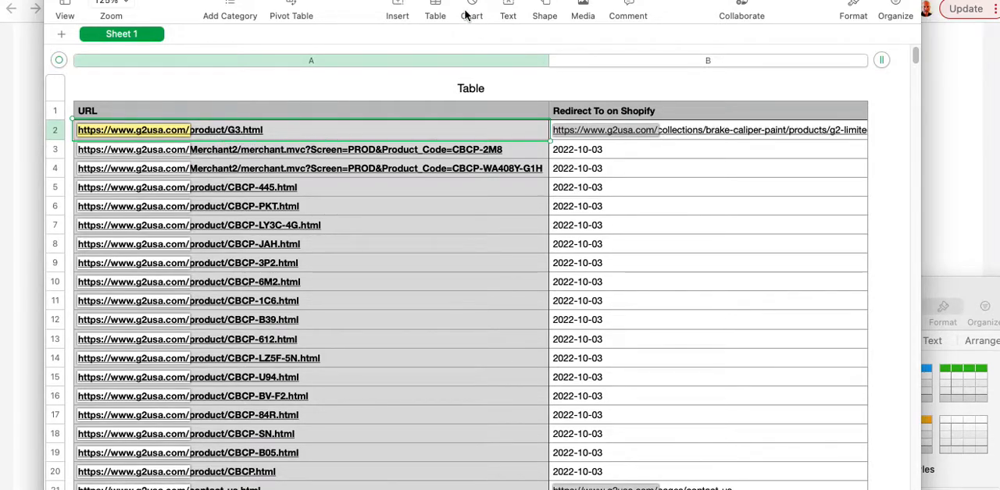
# Check the column headers in the sample-redirect-template spreadsheet against those of the mapping spreadsheet.
pyautogui.moveTo(462, 0); pyautogui.dragTo(609, 0)
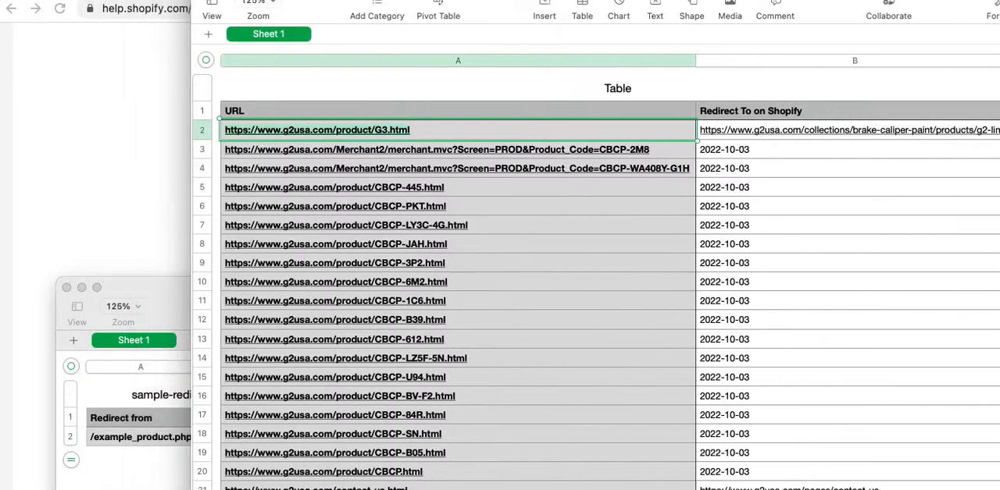
pyautogui.click(173, 284)
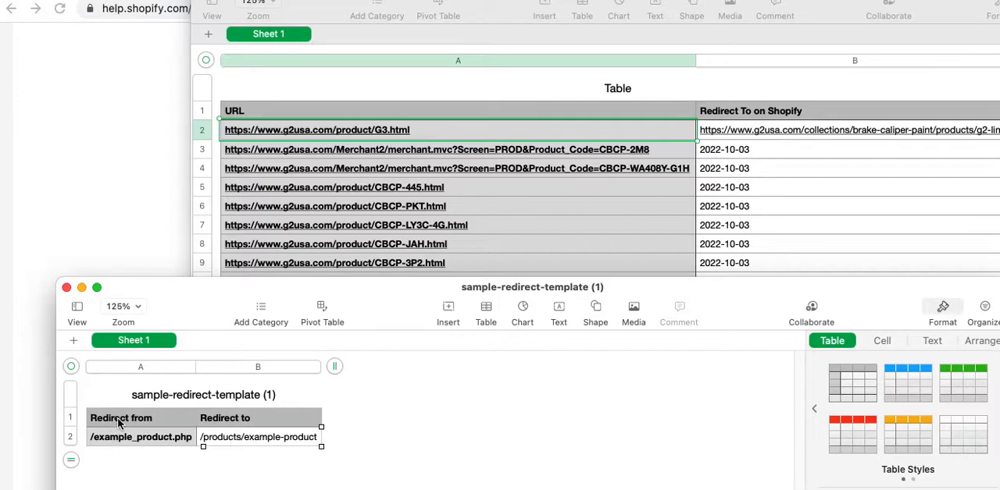
pyautogui.click(146, 427)
pyautogui.click(245, 422)
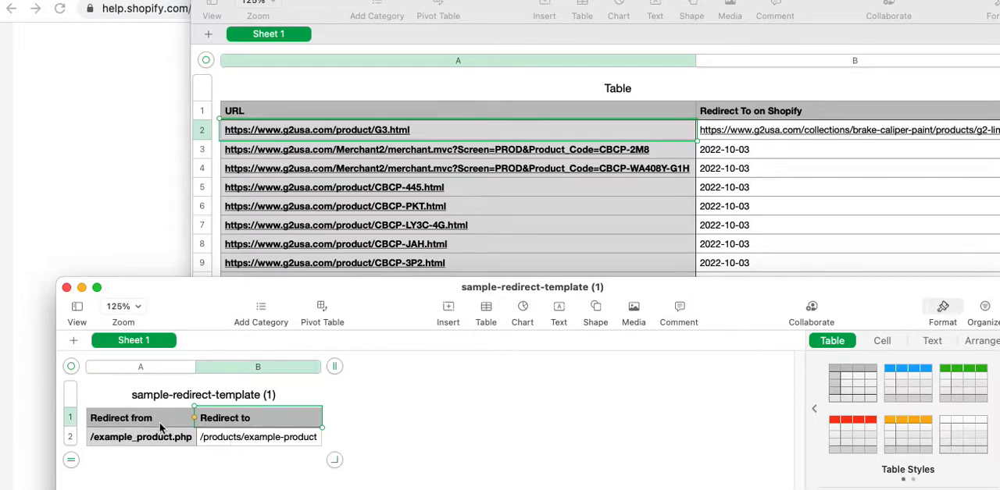
pyautogui.click(160, 426)
pyautogui.click(250, 424)
# Rename the header of column A in the mapping spreadsheet to "Redirect from".
pyautogui.click(310, 116)
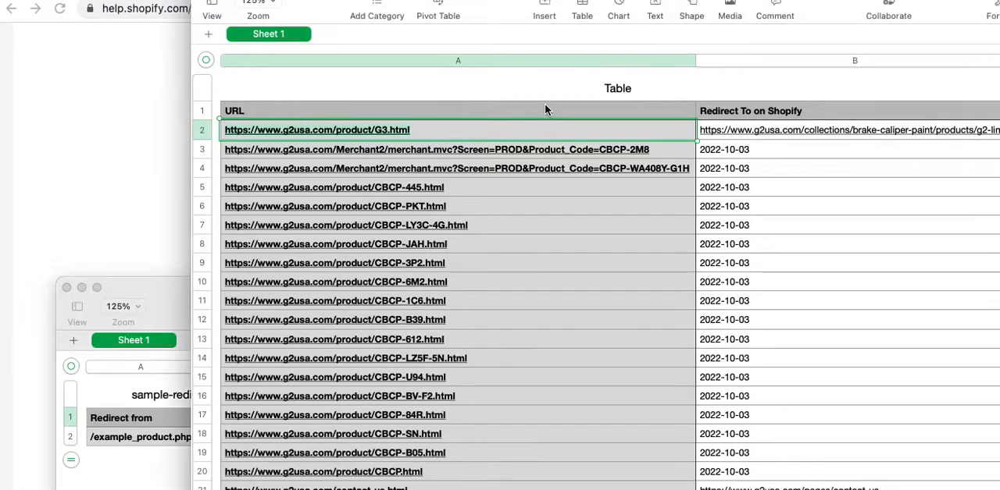
pyautogui.click(761, 113)
pyautogui.click(649, 117)
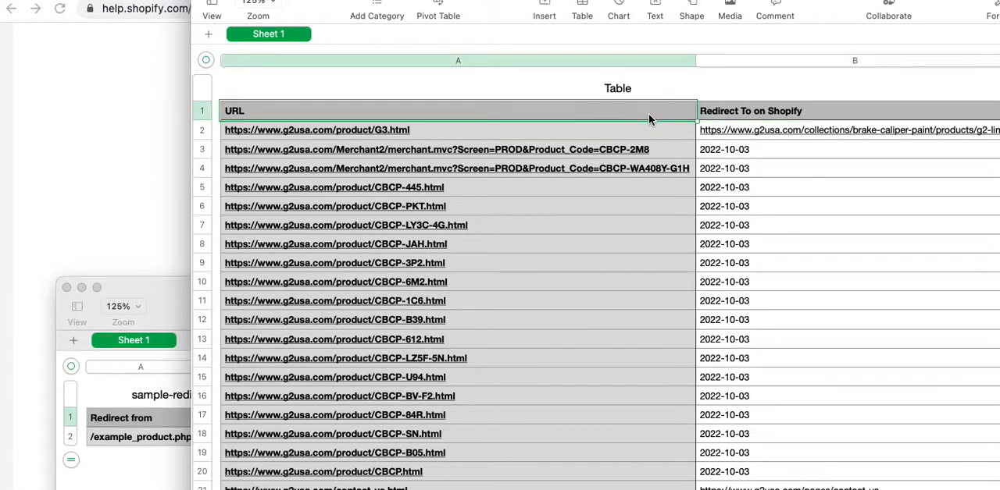
pyautogui.write('Redu')
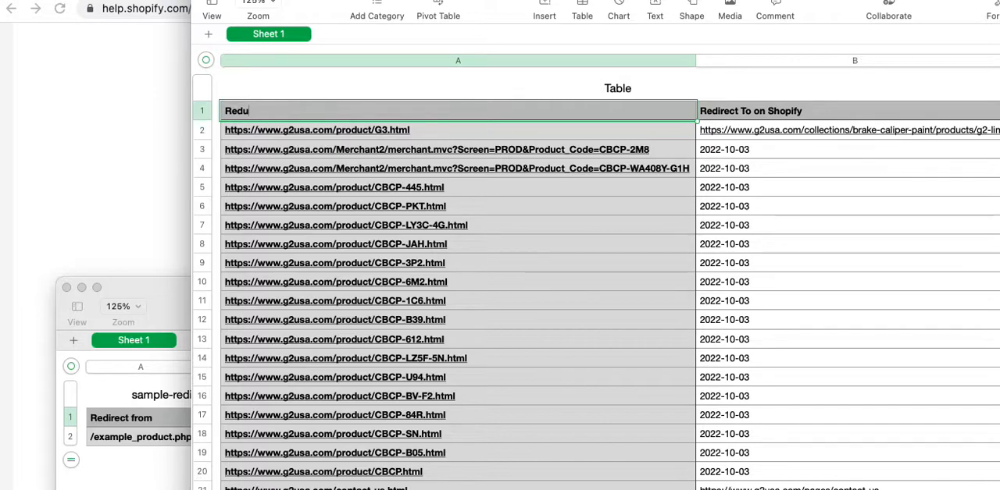
pyautogui.write('rect F')
pyautogui.write('from')
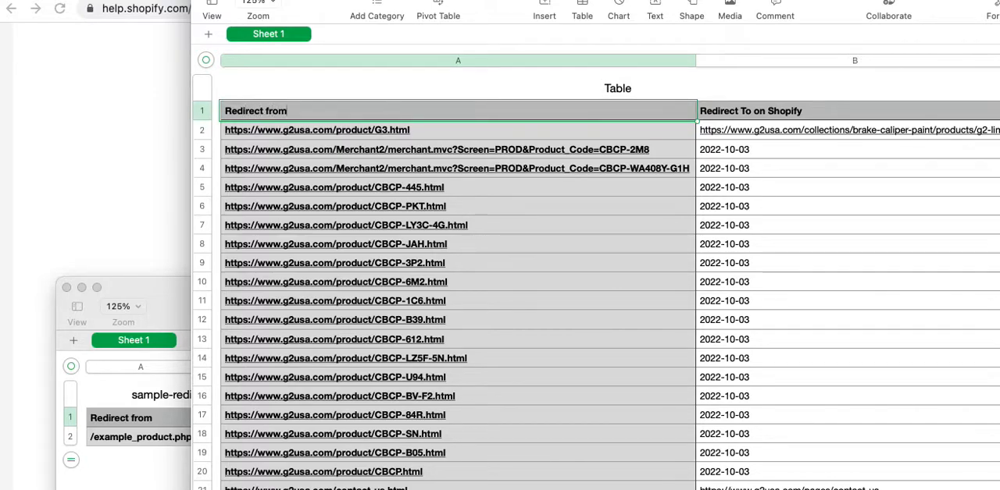
pyautogui.press('Tab')
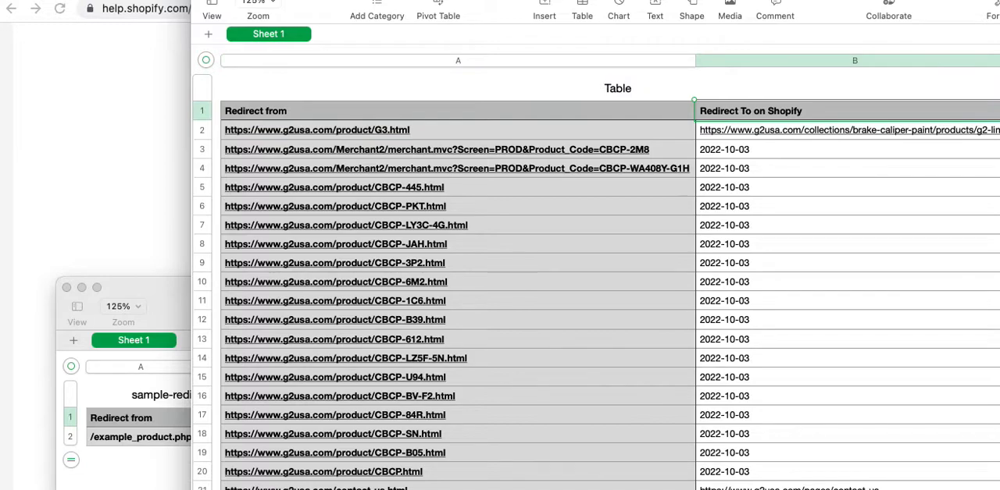
# Change the column B header to "Redirect to" and compare it with the sample template's header.
pyautogui.doubleClick(802, 113)
pyautogui.press('BackSpace')
pyautogui.press('BackSpace')
pyautogui.press('BackSpace')
pyautogui.press('BackSpace')
pyautogui.press('BackSpace')
pyautogui.press('BackSpace')
pyautogui.press('BackSpace')
pyautogui.press('BackSpace')
pyautogui.press('BackSpace')
pyautogui.press('BackSpace')
pyautogui.press('BackSpace')
pyautogui.press('BackSpace')
pyautogui.press('BackSpace')
pyautogui.write('to')
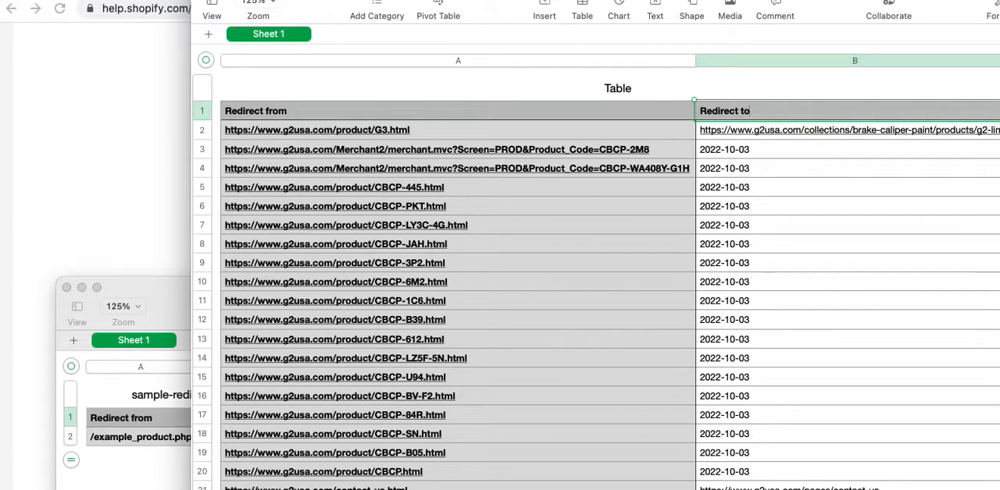
pyautogui.click(103, 384)
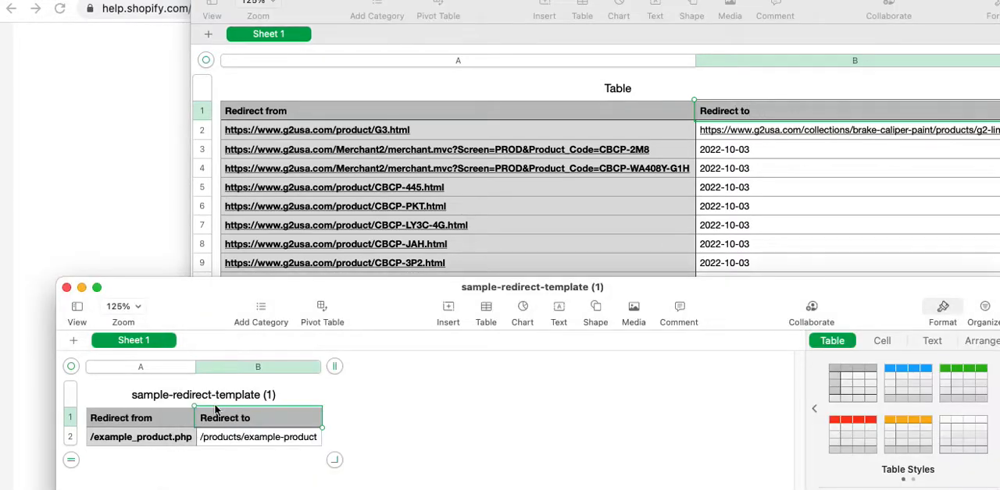
pyautogui.click(694, 116)
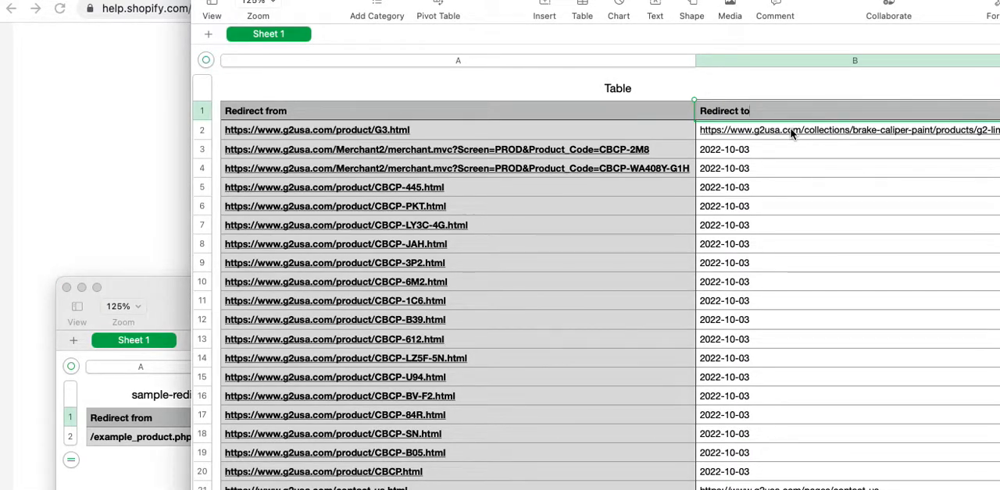
# Delete rows 3 through 637 of the mapping table, keeping only the header row and the G3.html redirect.
pyautogui.moveTo(520, 14); pyautogui.dragTo(415, 7)
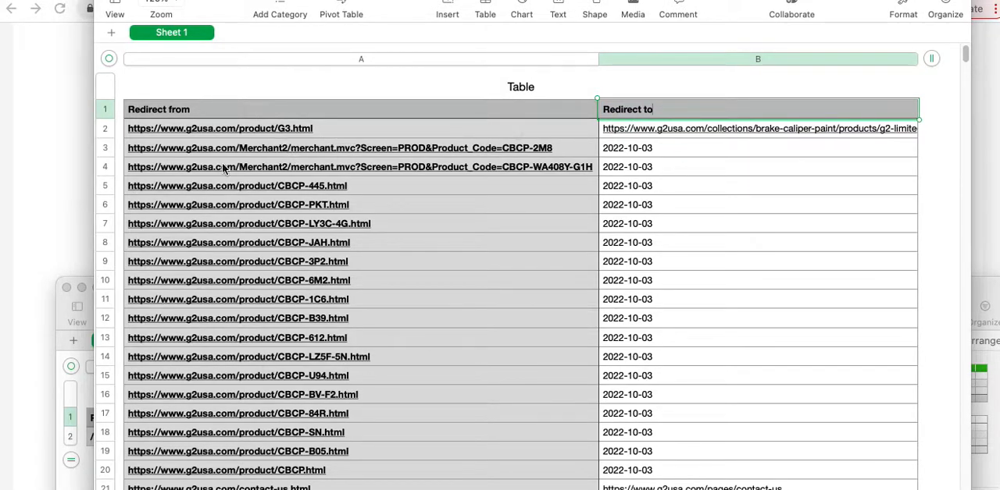
pyautogui.click(108, 149)
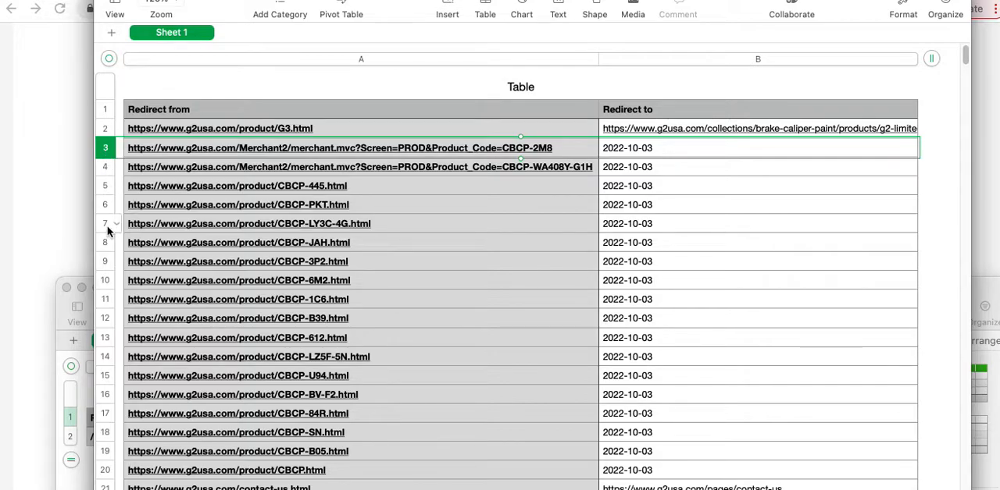
pyautogui.scroll(-10, 531, 266)
pyautogui.moveTo(964, 74); pyautogui.dragTo(966, 340)
pyautogui.moveTo(971, 452); pyautogui.dragTo(966, 489)
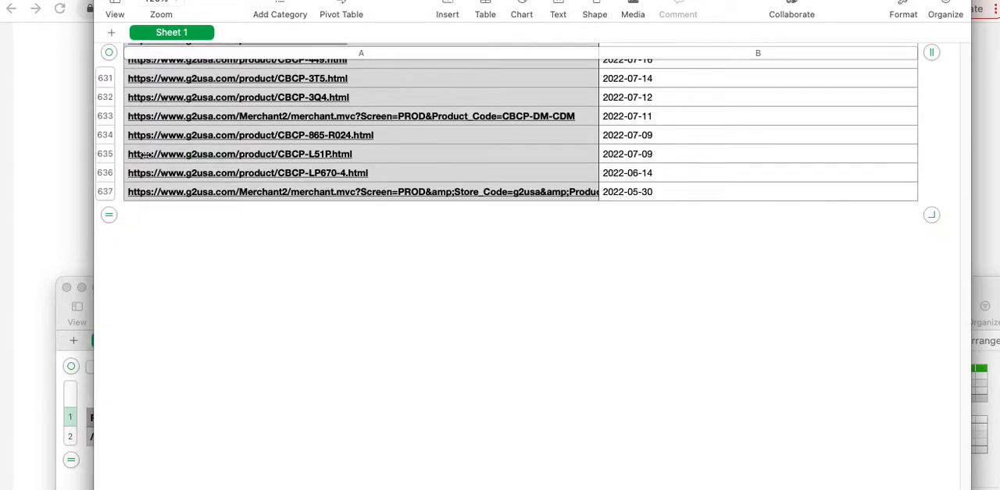
pyautogui.keyDown('shift'); pyautogui.click(99, 193); pyautogui.keyUp('shift')
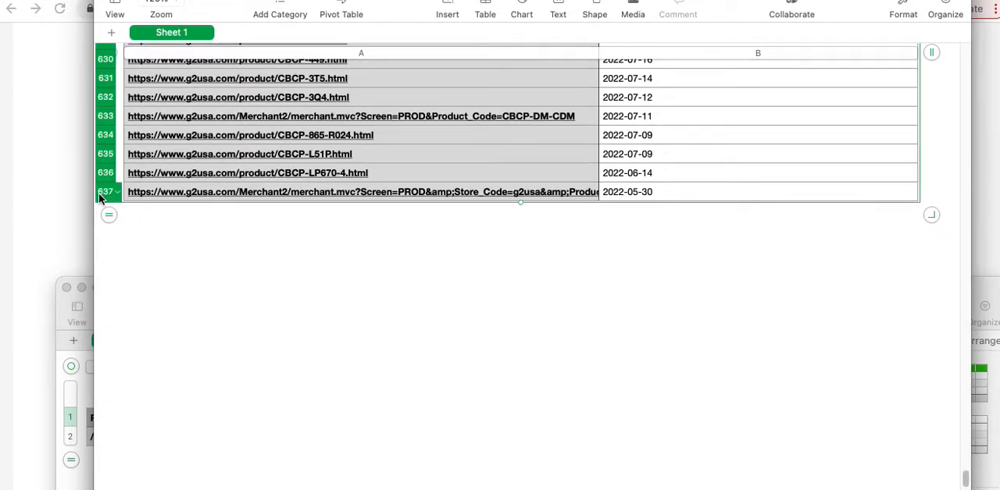
pyautogui.rightClick(99, 193)
pyautogui.click(136, 136)
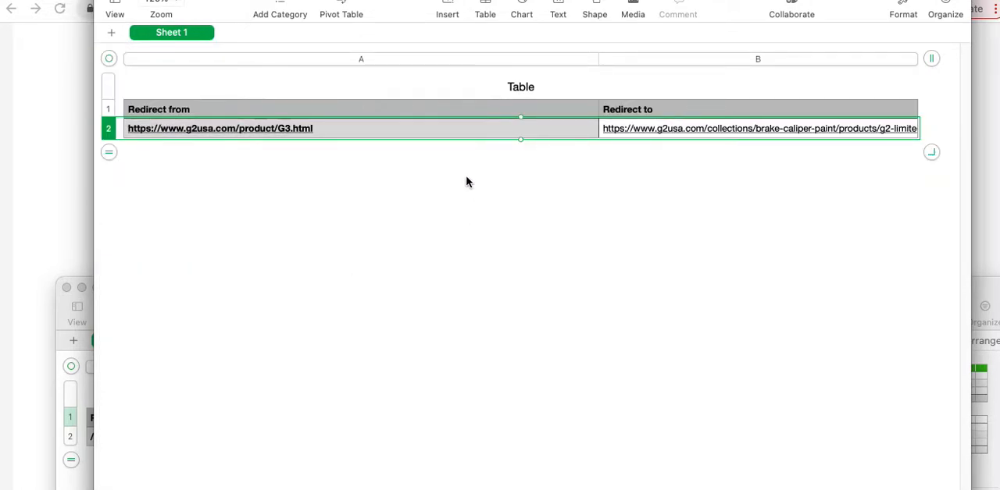
# Export the spreadsheet as a Unicode (UTF-8) CSV named "Untitled copy" into the Downloads folder.
pyautogui.click(351, 183)
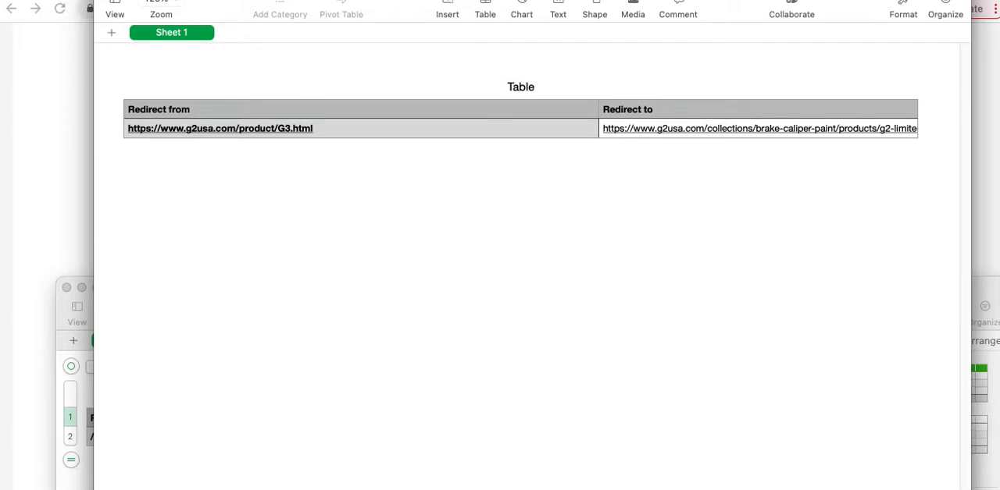
pyautogui.click(178, 102)
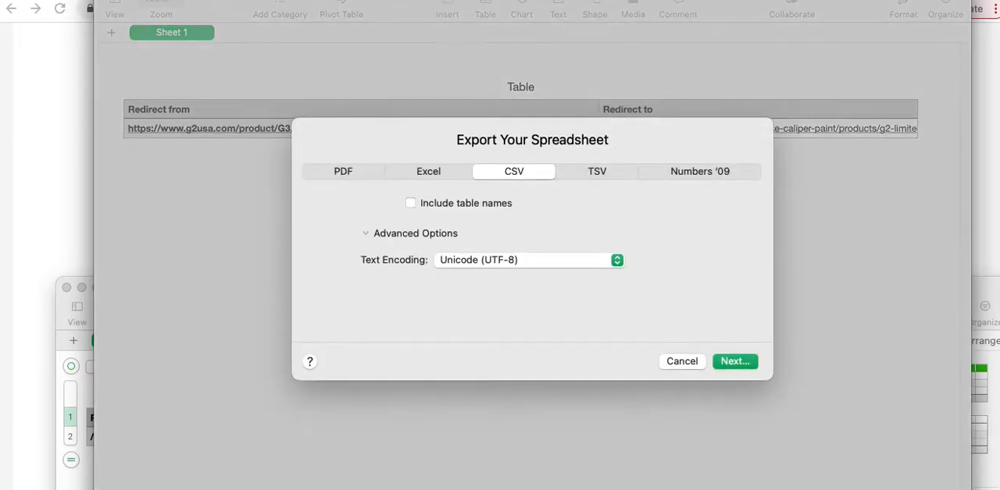
pyautogui.click(728, 363)
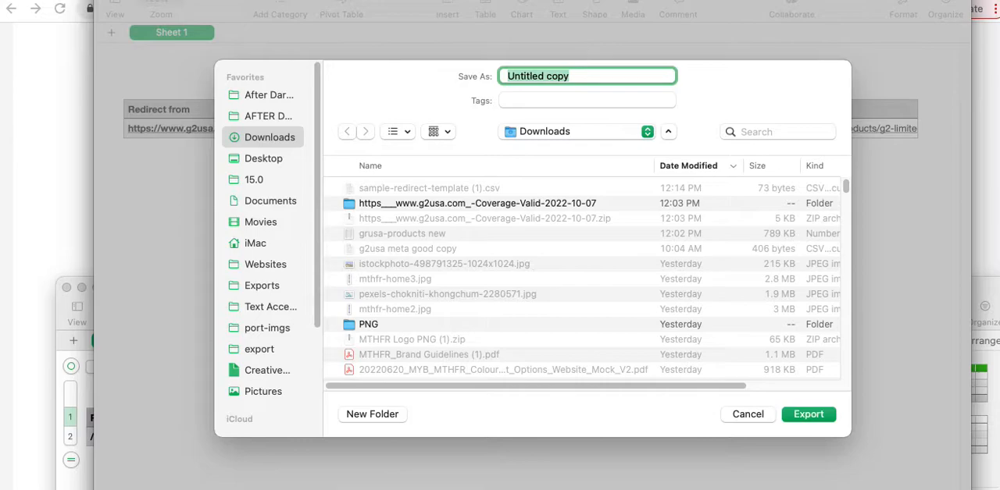
pyautogui.click(808, 416)
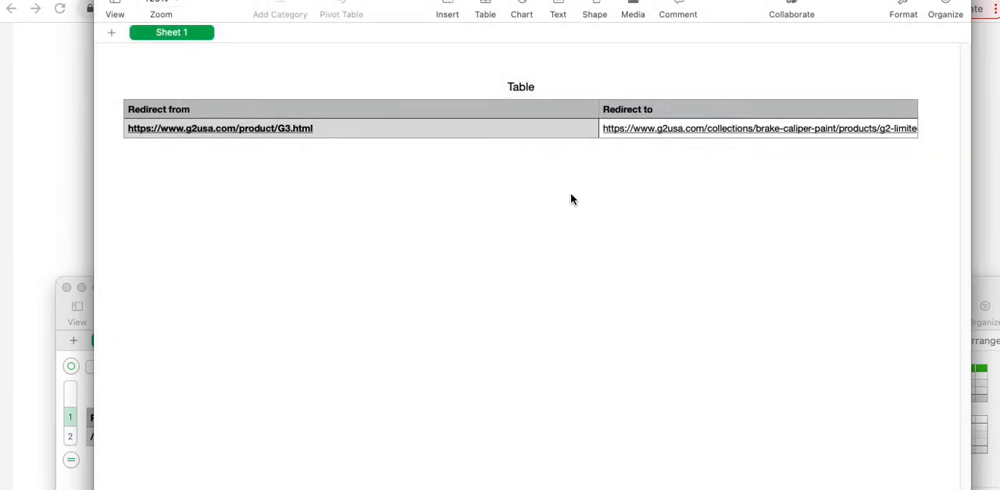
# Switch to the Shopify admin's URL redirects page and add Untitled copy.csv from Downloads as the redirect import file.
pyautogui.press('super+Tab')
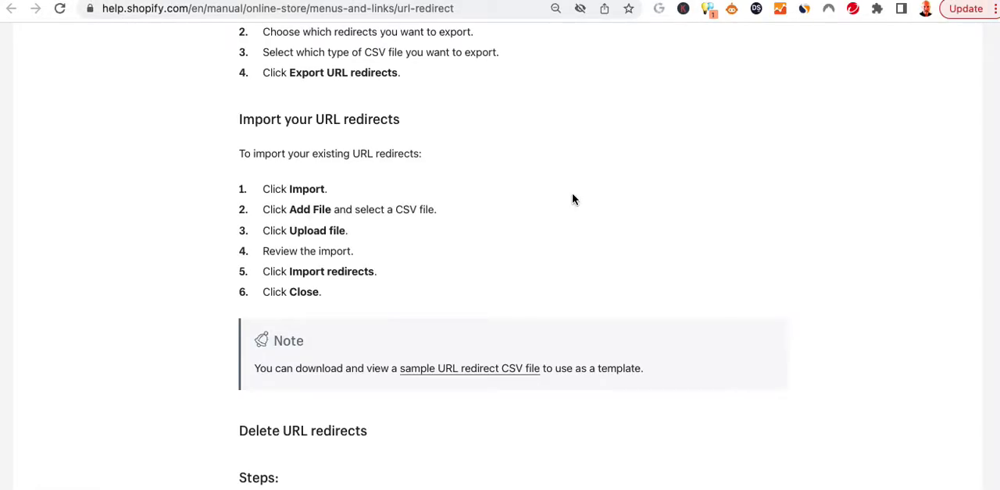
pyautogui.press('super+grave')
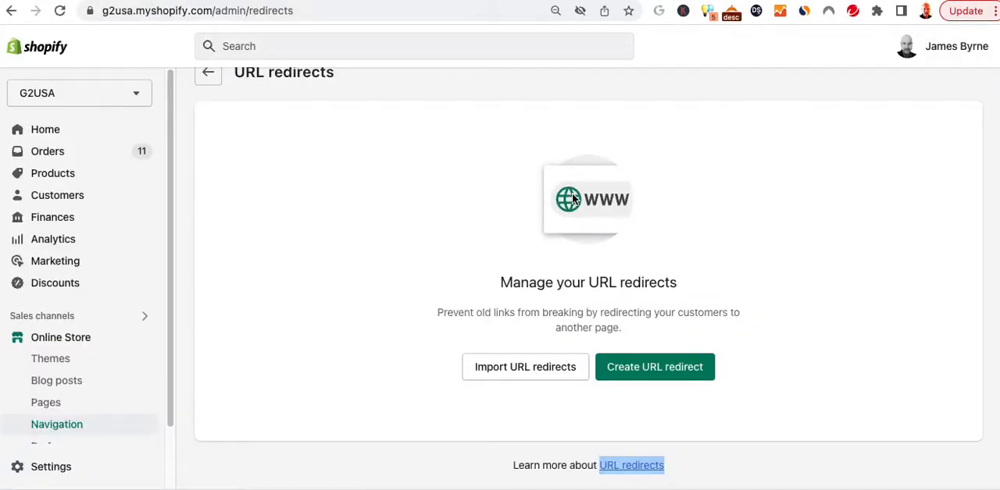
pyautogui.click(523, 371)
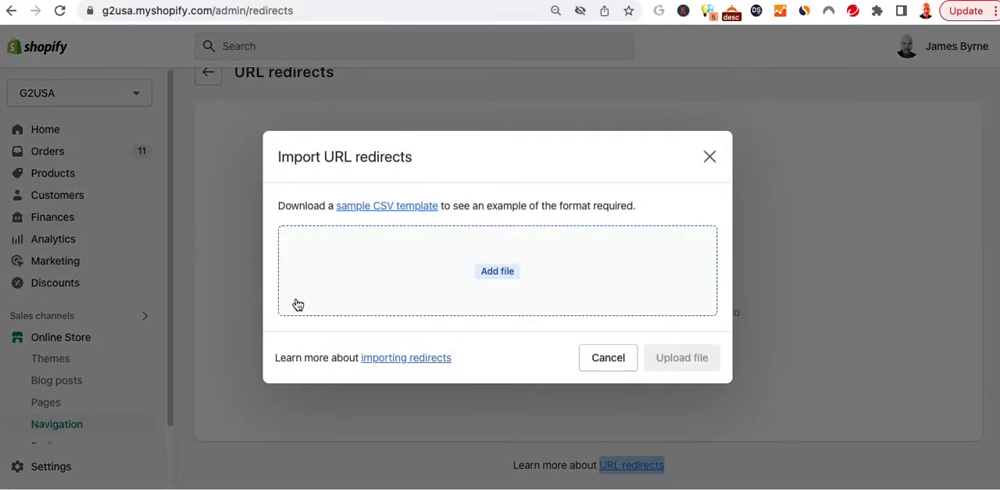
pyautogui.click(495, 275)
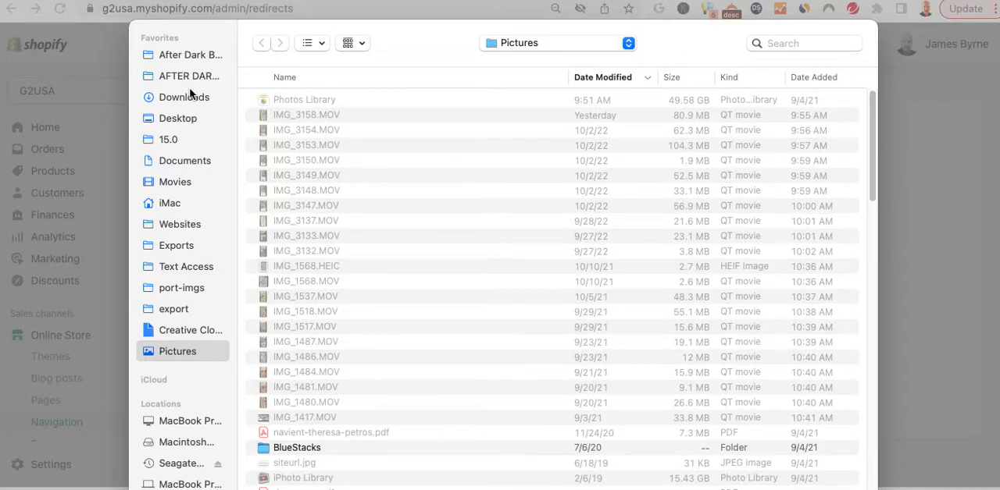
pyautogui.click(184, 97)
pyautogui.click(327, 98)
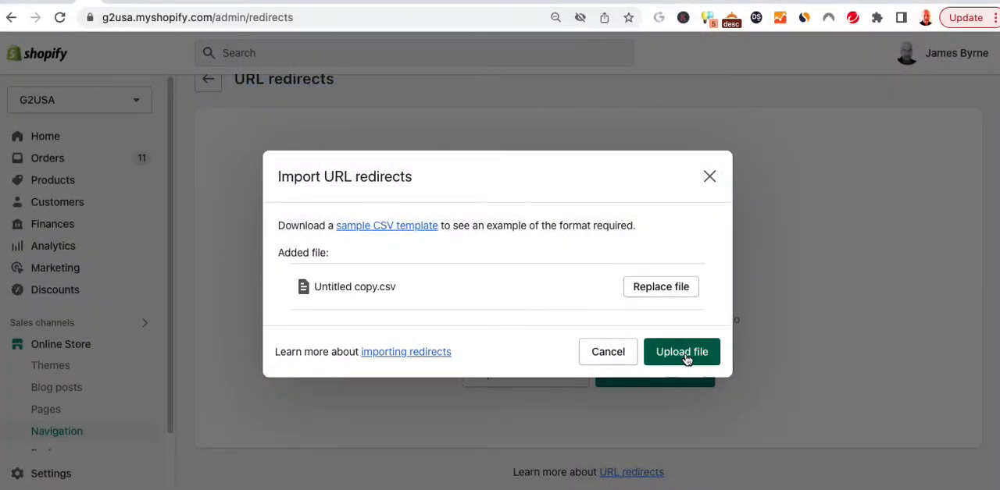
# Upload the CSV, import its redirect into the store, and reopen the URL redirects list.
pyautogui.click(684, 353)
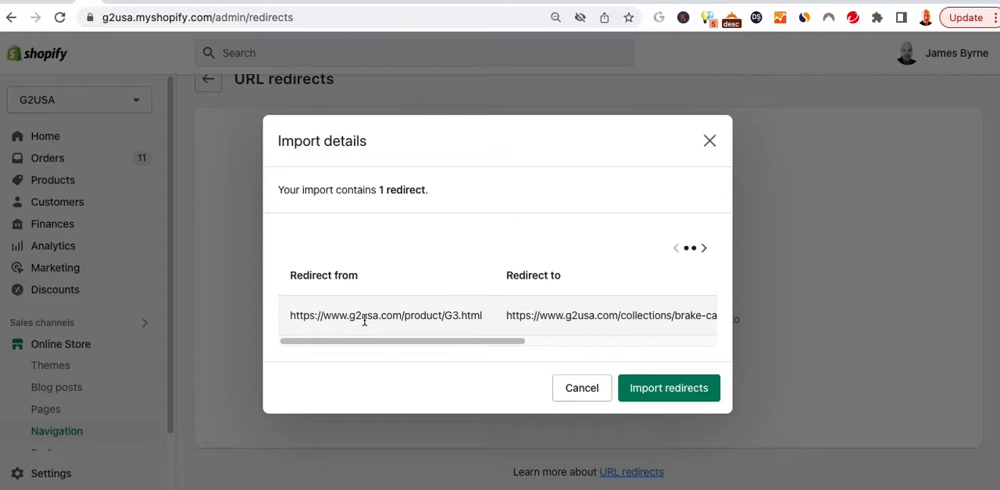
pyautogui.click(641, 381)
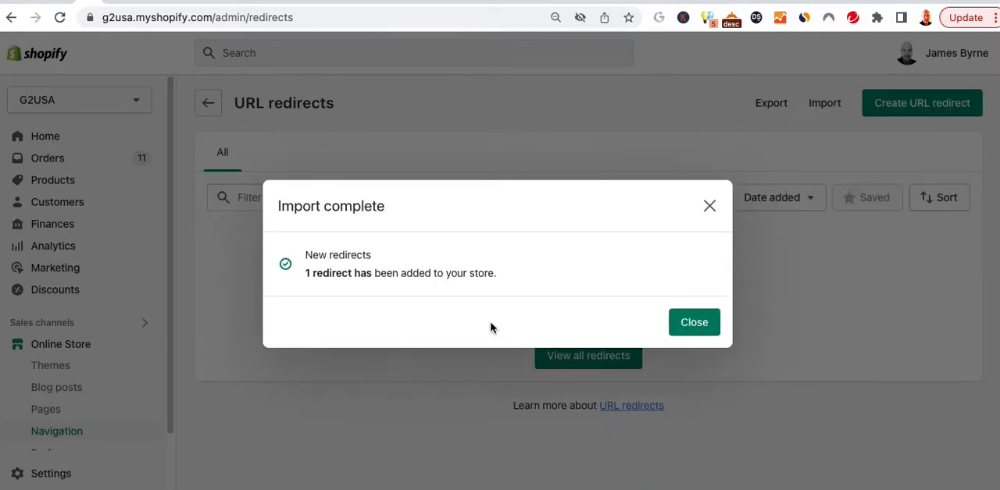
pyautogui.click(712, 326)
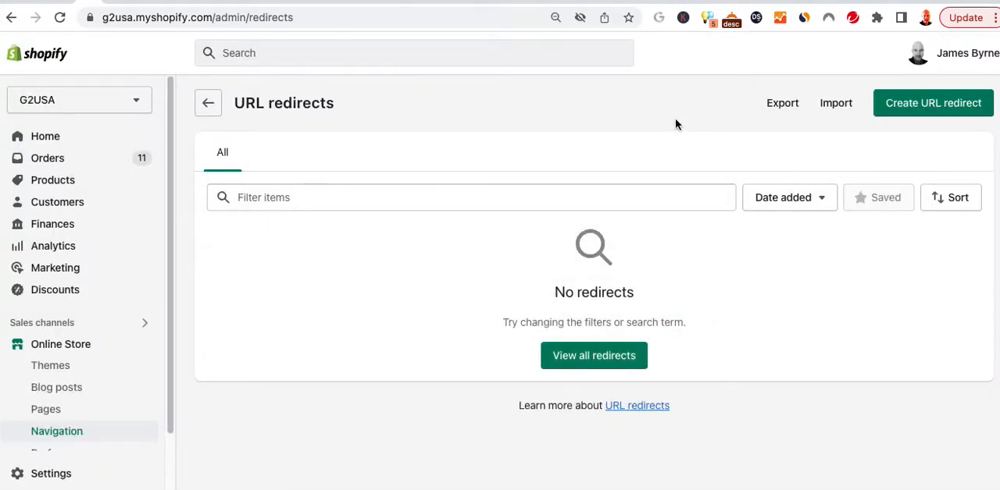
pyautogui.click(207, 103)
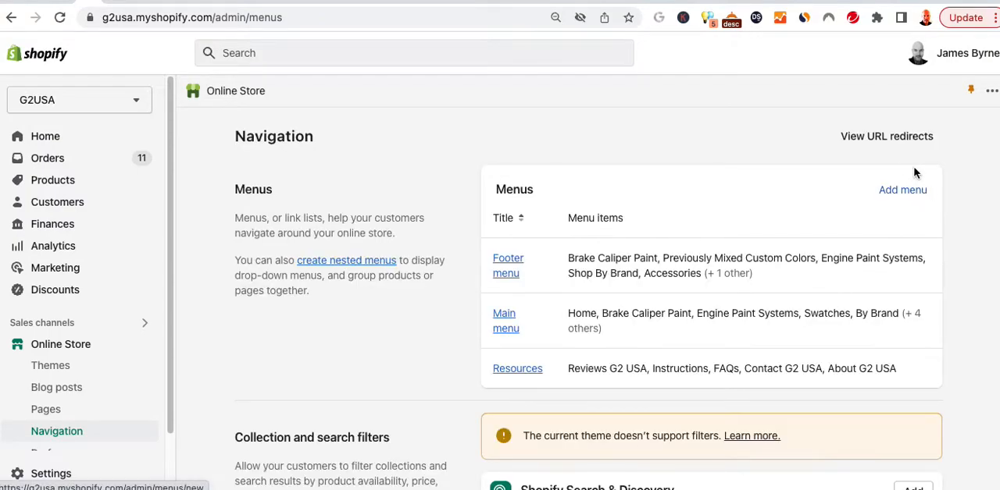
pyautogui.click(895, 138)
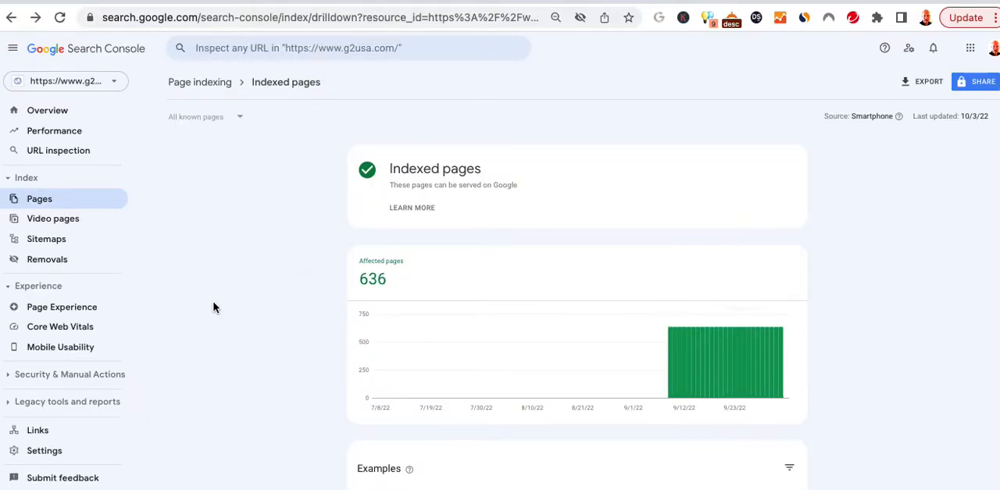
# Enter sitemap.xml as a new sitemap for g2usa.com in Google Search Console, and return to the Indexed pages report.
pyautogui.click(55, 240)
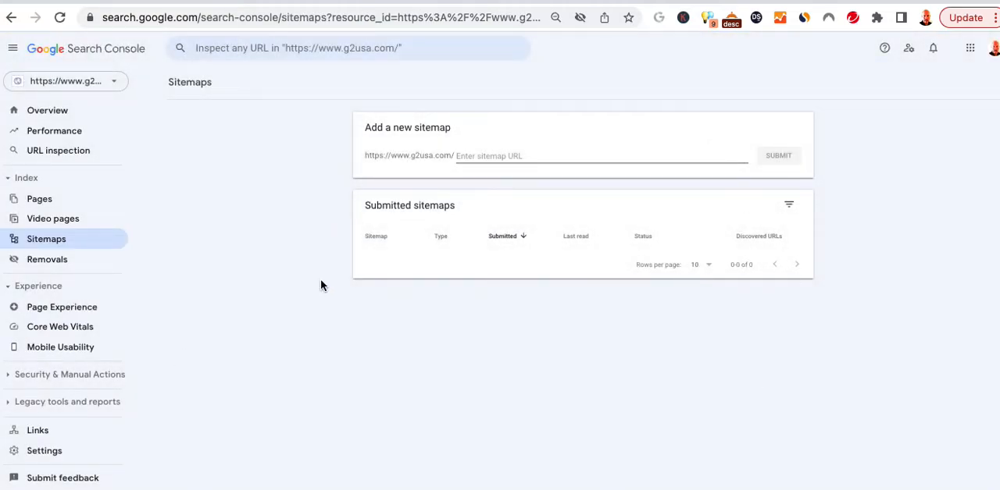
pyautogui.write('s')
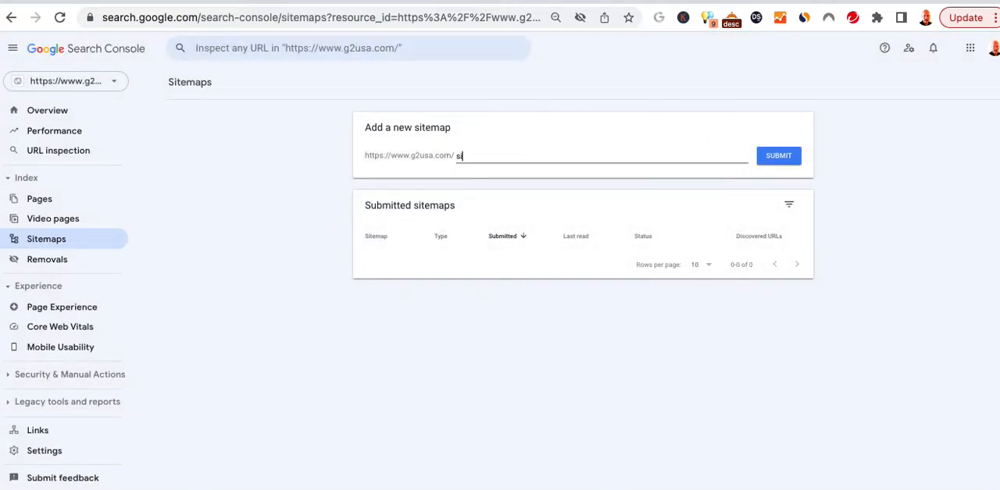
pyautogui.write('itemap.xml')
pyautogui.click(318, 352)
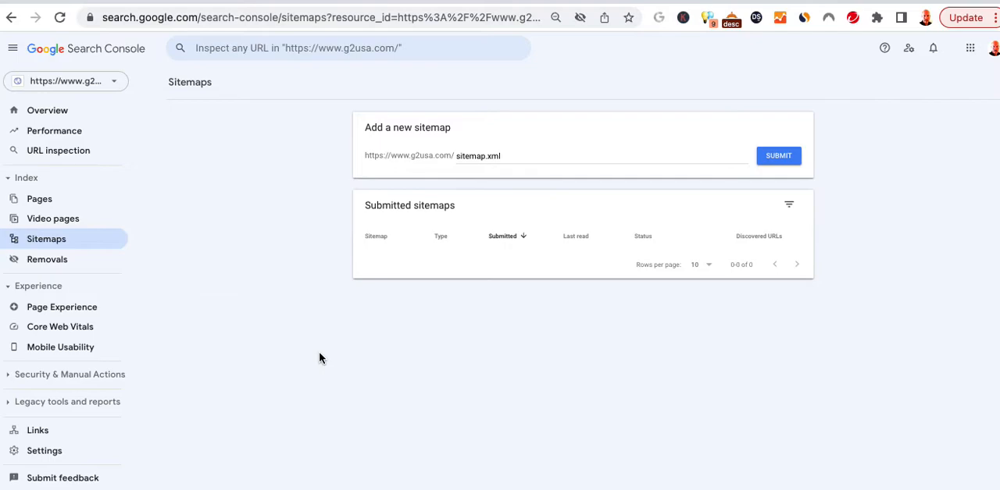
pyautogui.press('super+Left')
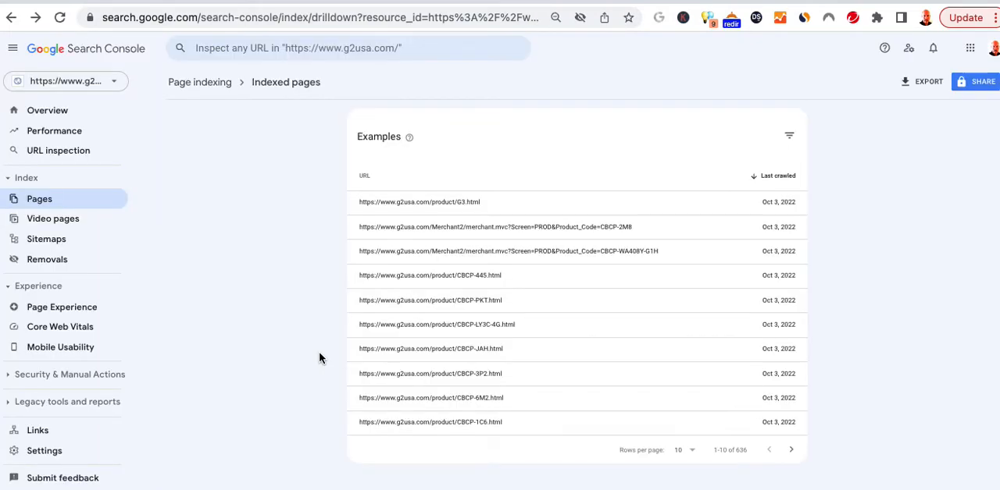